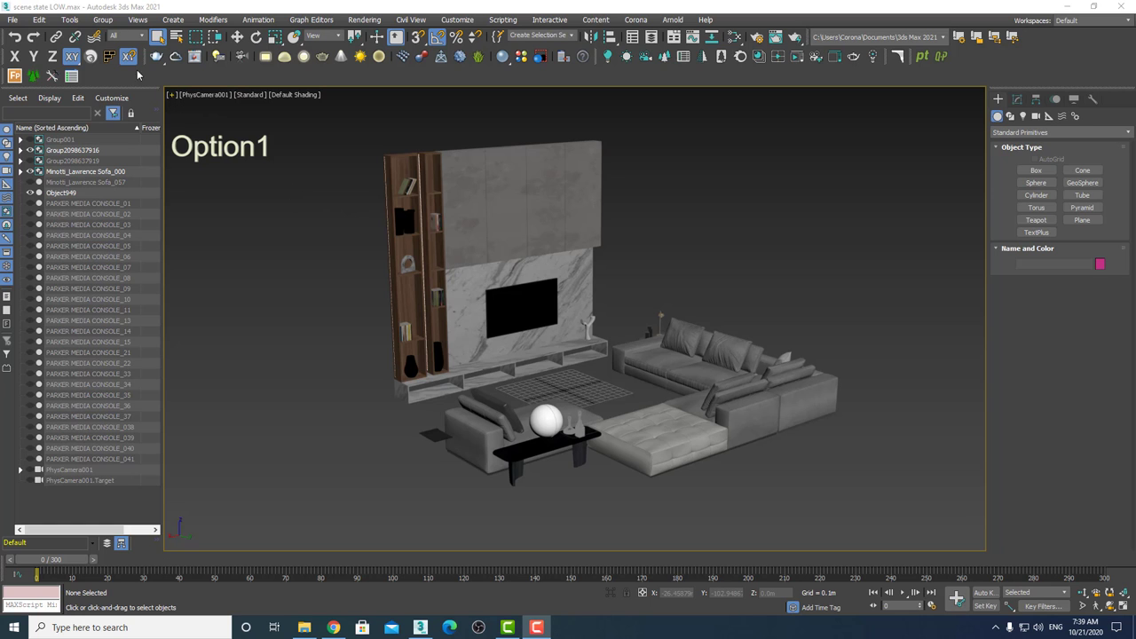
# - Open the Tools menu in the menu bar of the living-room scene
pyautogui.click(69, 20)
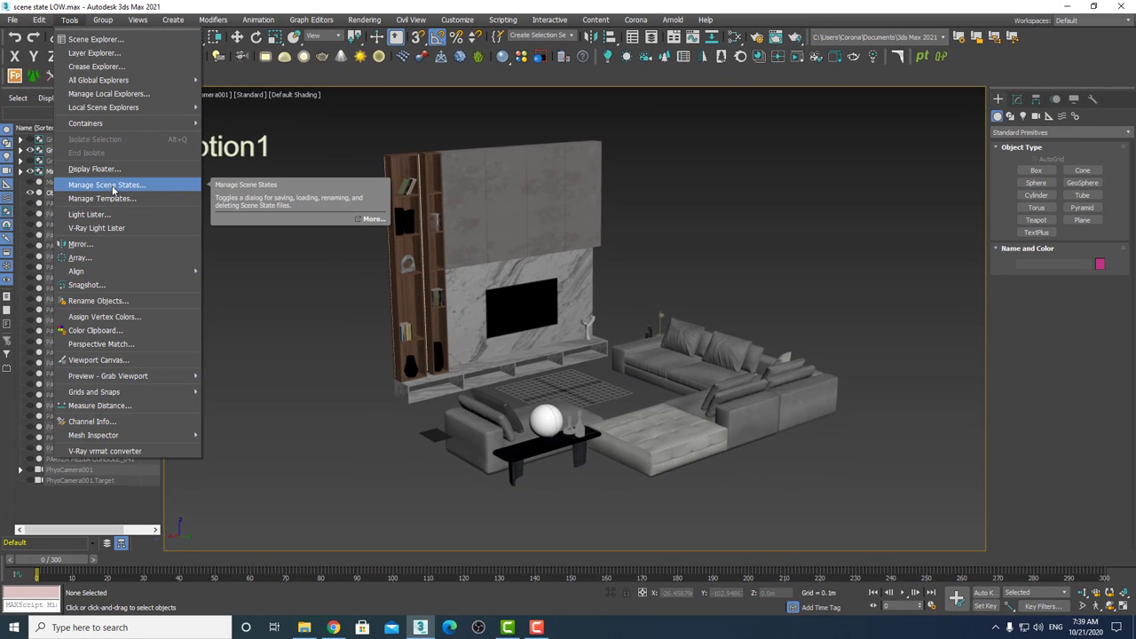
# - Open Tools > Manage Scene States to list Empty scene and Option1–Option3
pyautogui.click(505, 271)
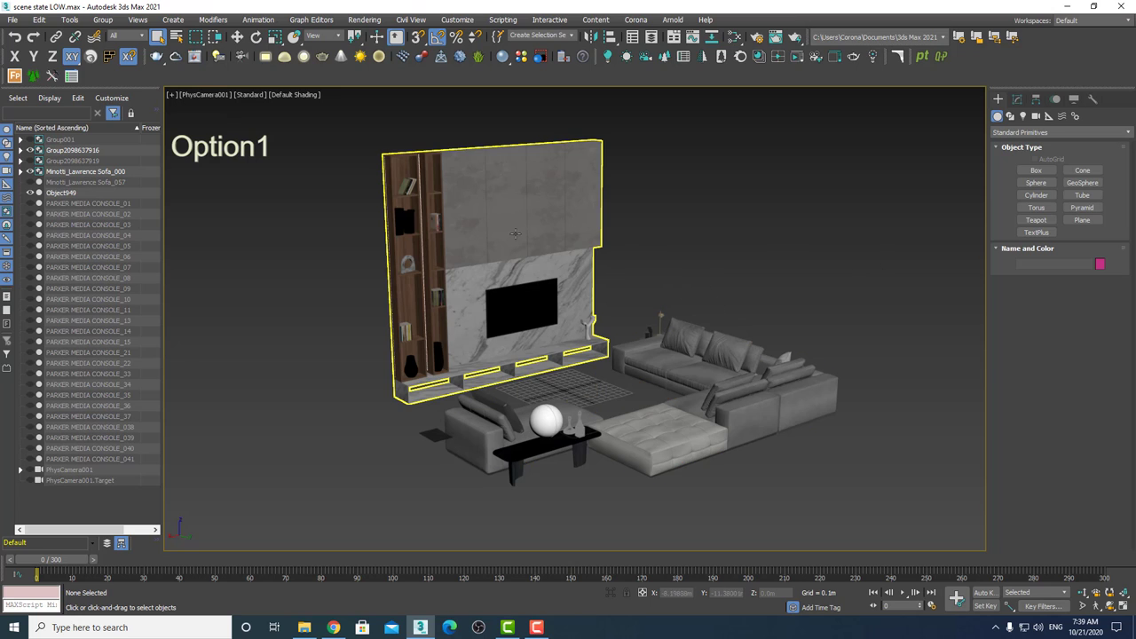
pyautogui.click(104, 20)
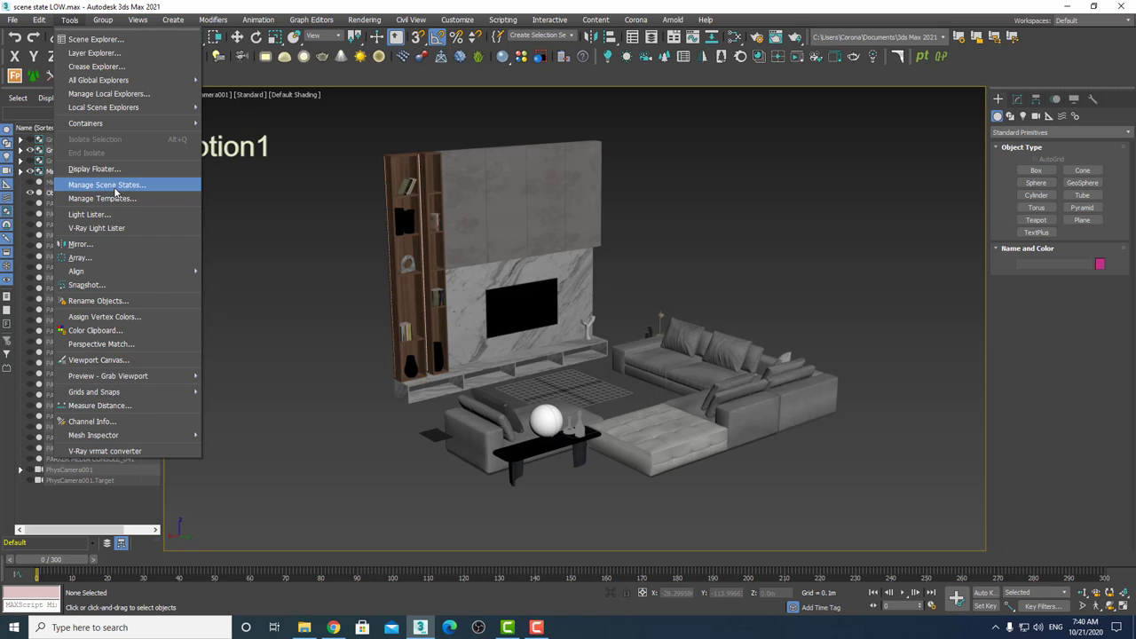
pyautogui.click(114, 185)
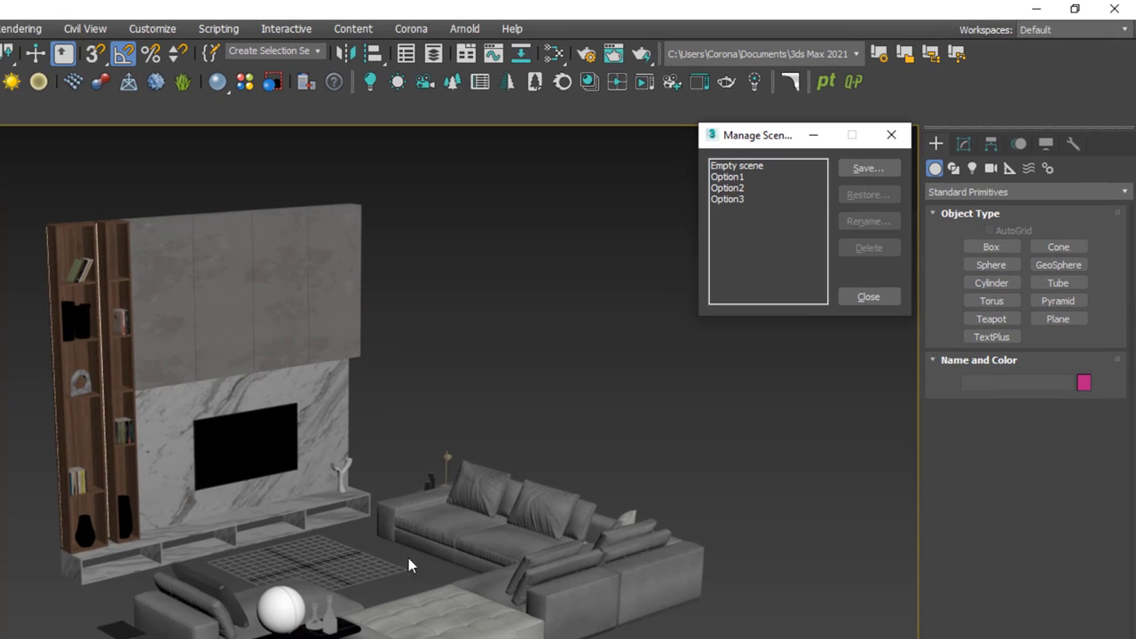
# - Select the TV wall and sofa, then restore the Option2 scene state with all parts
pyautogui.click(236, 450)
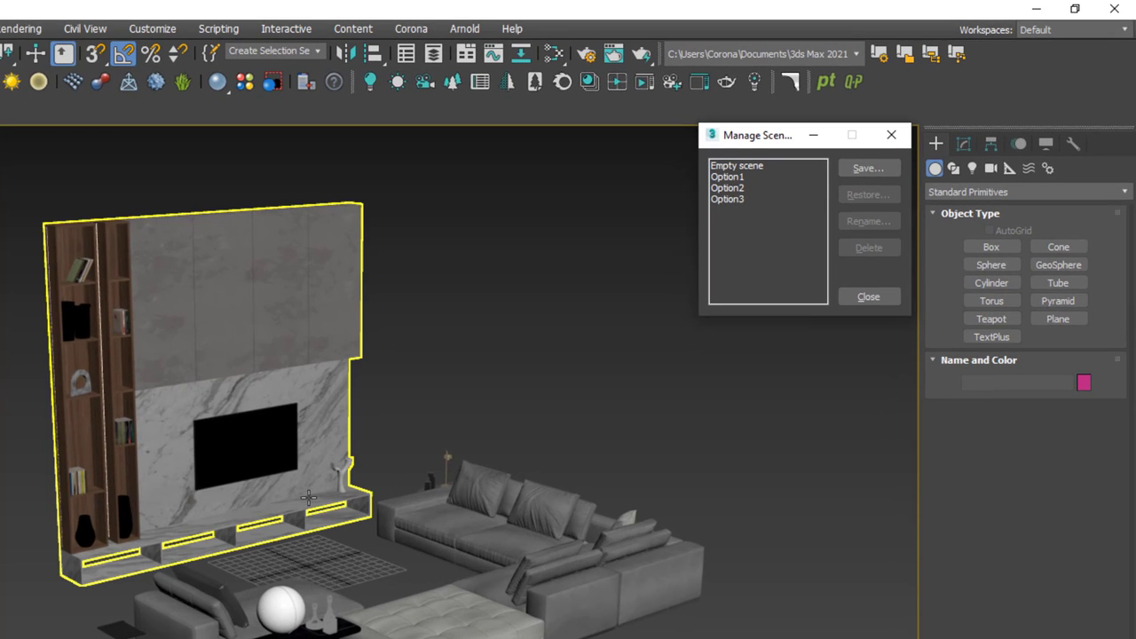
pyautogui.click(385, 499)
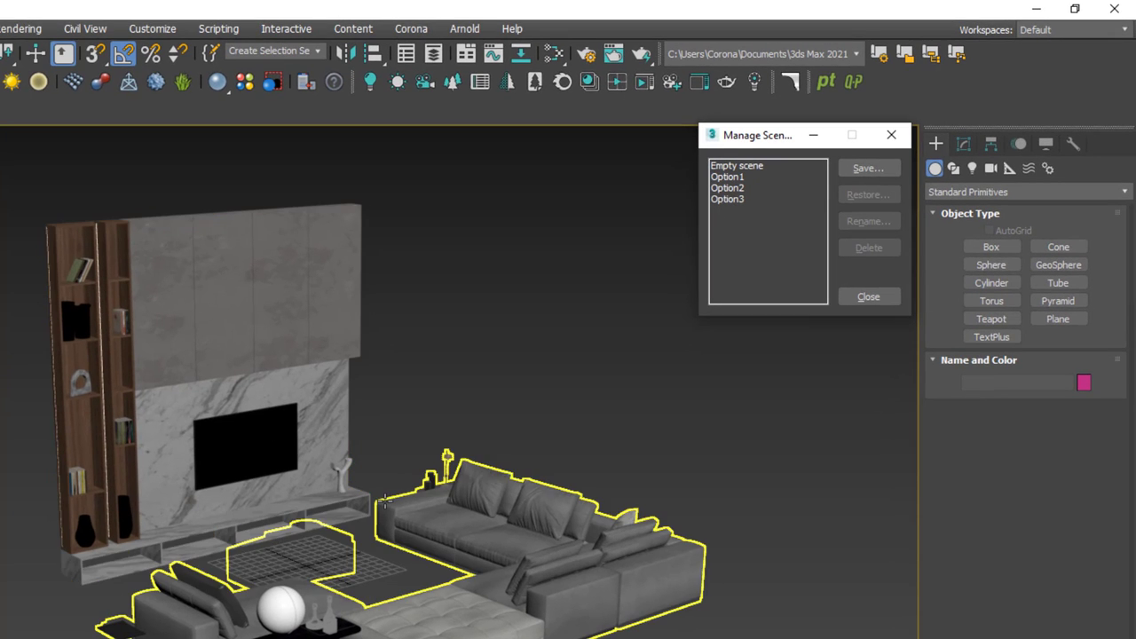
pyautogui.click(728, 189)
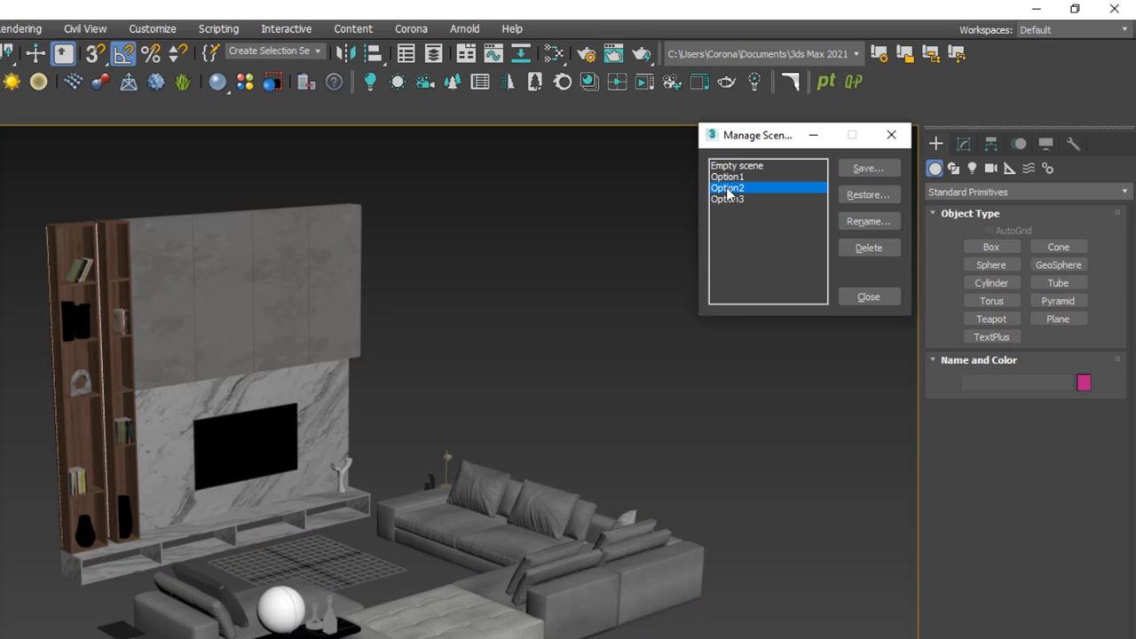
pyautogui.click(867, 194)
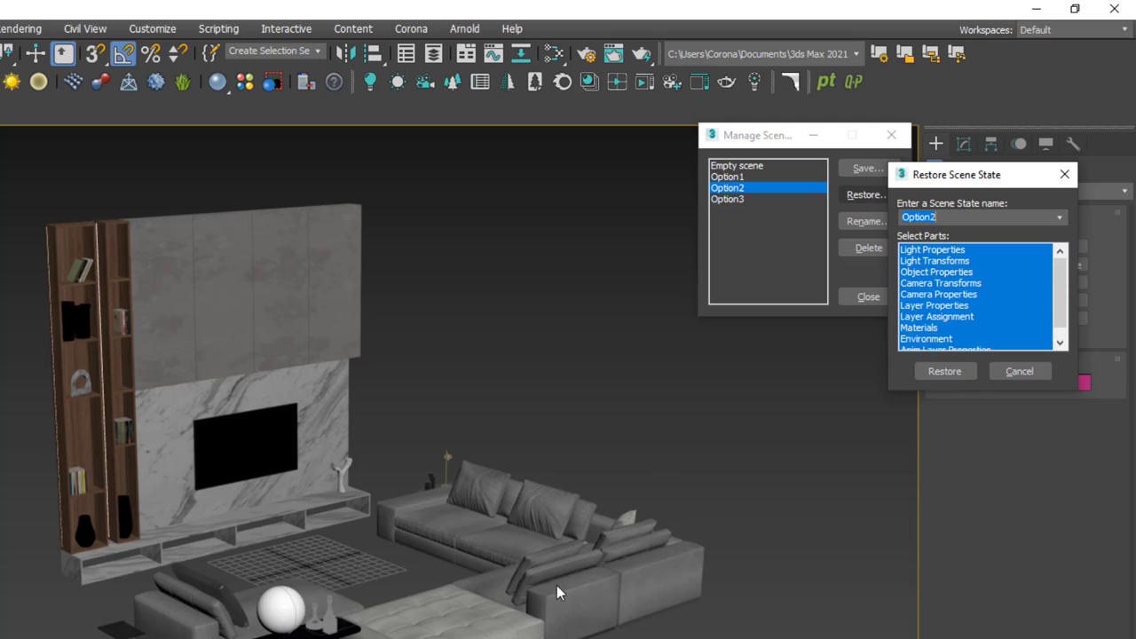
pyautogui.click(940, 371)
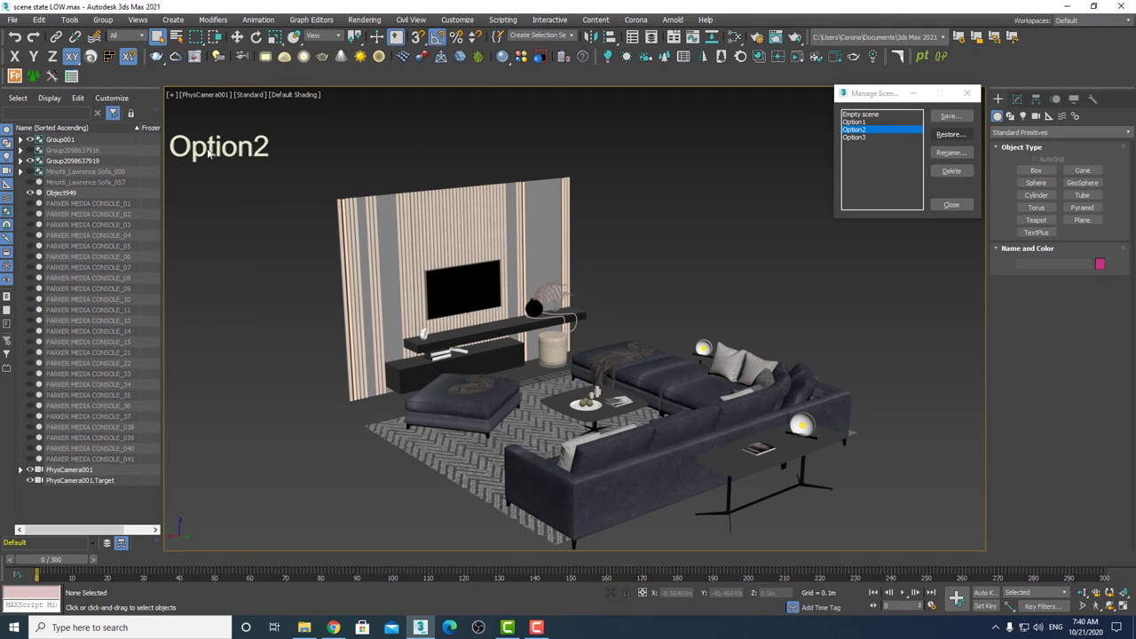
# - Restore the Option3 scene state with its black media console layout
pyautogui.click(854, 138)
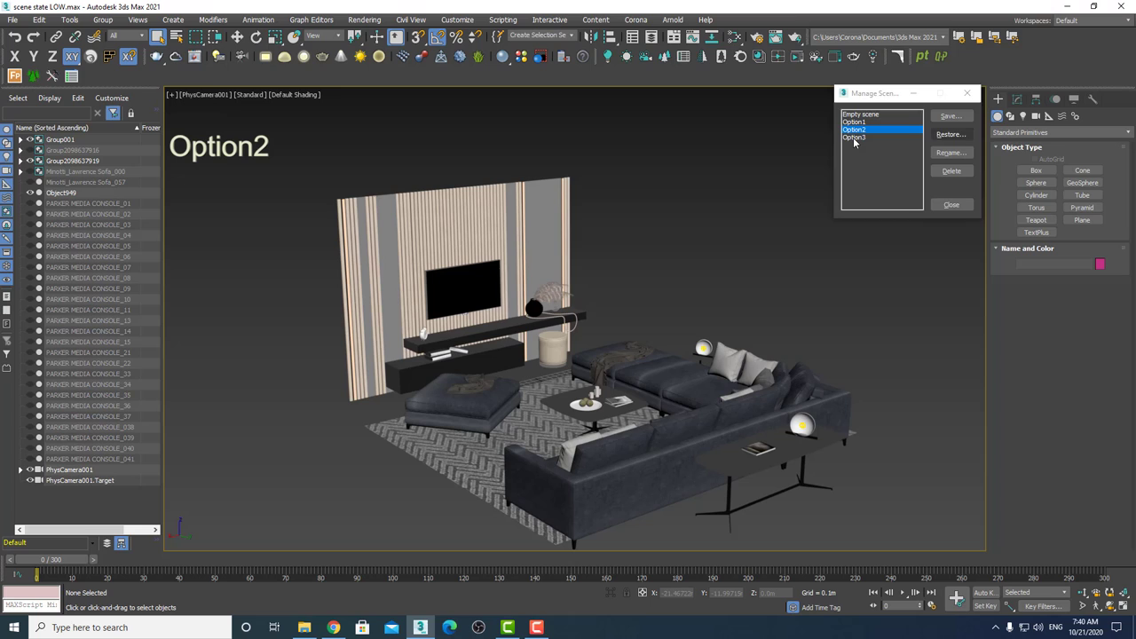
pyautogui.click(949, 134)
pyautogui.click(1018, 253)
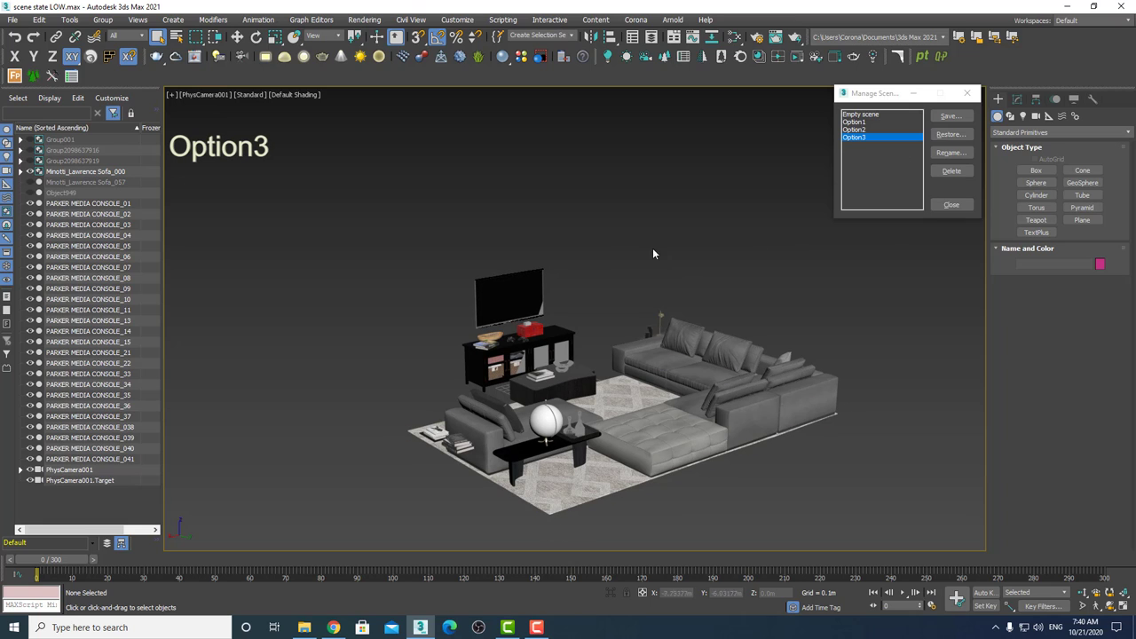
# - Select Option1 in the scene state list and open the Rendering menu
pyautogui.click(875, 122)
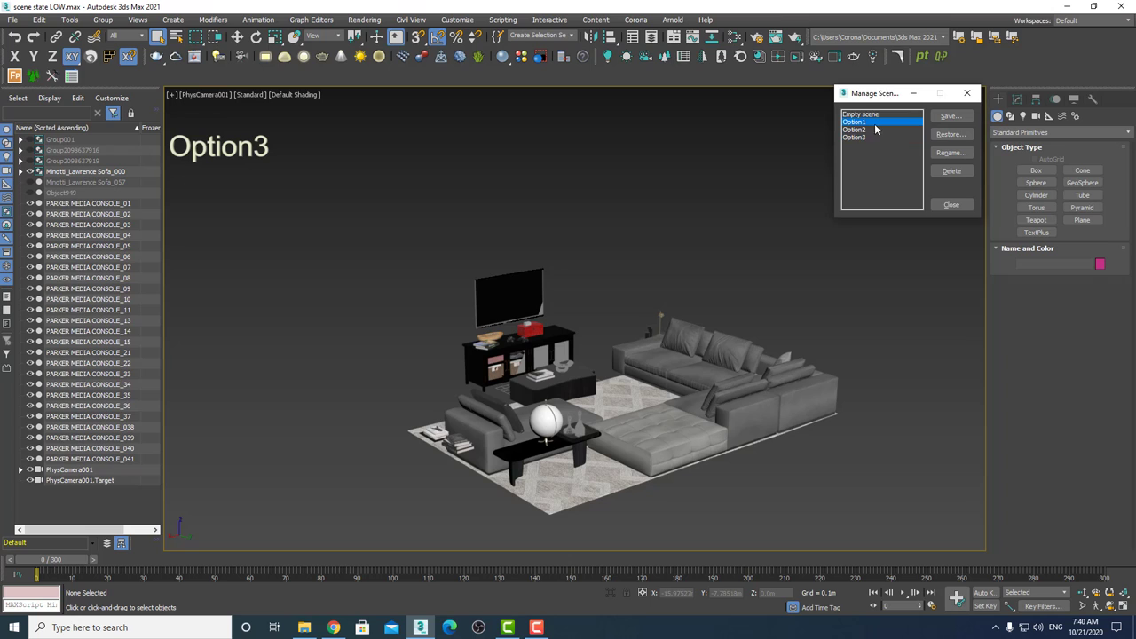
pyautogui.click(364, 19)
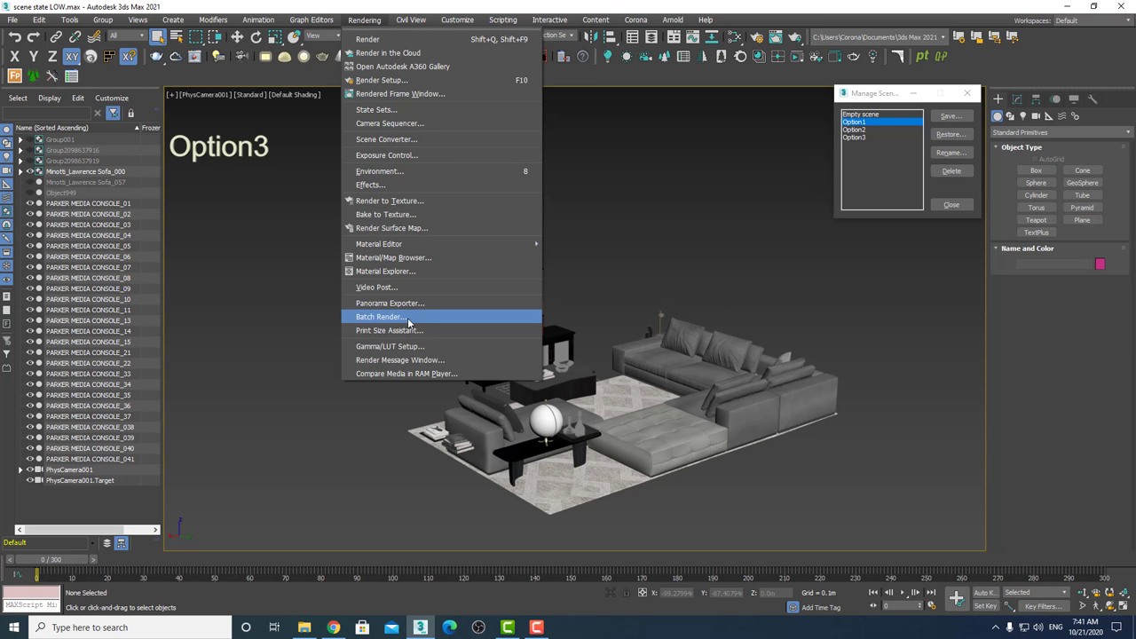
# - Open Batch Render and add a View01 job rendered through PhysCamera001
pyautogui.click(380, 317)
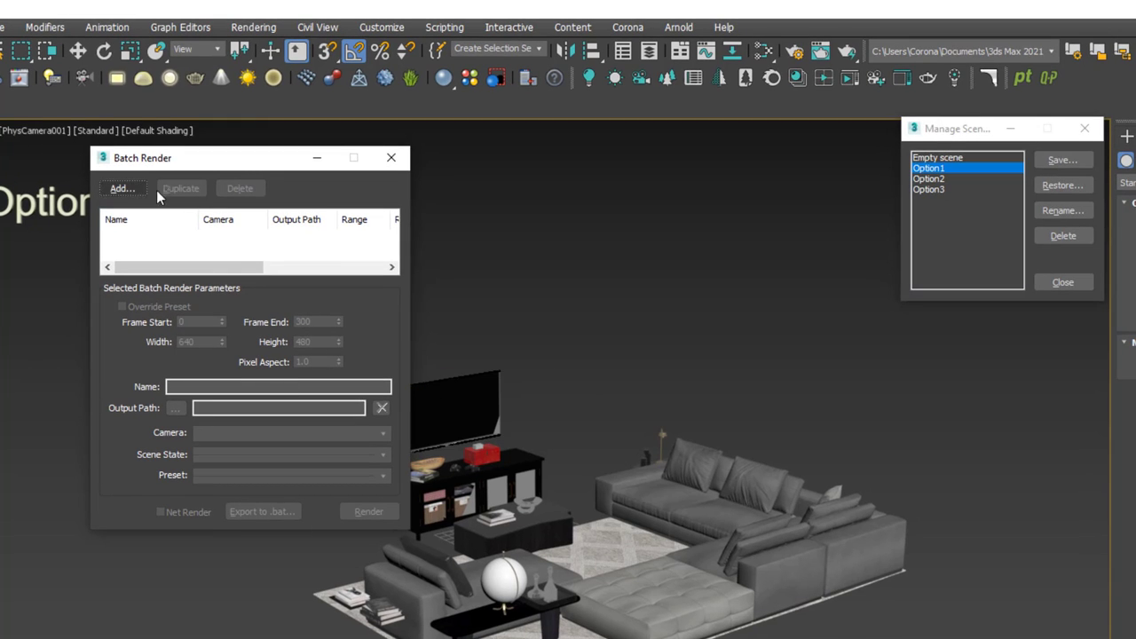
pyautogui.click(123, 188)
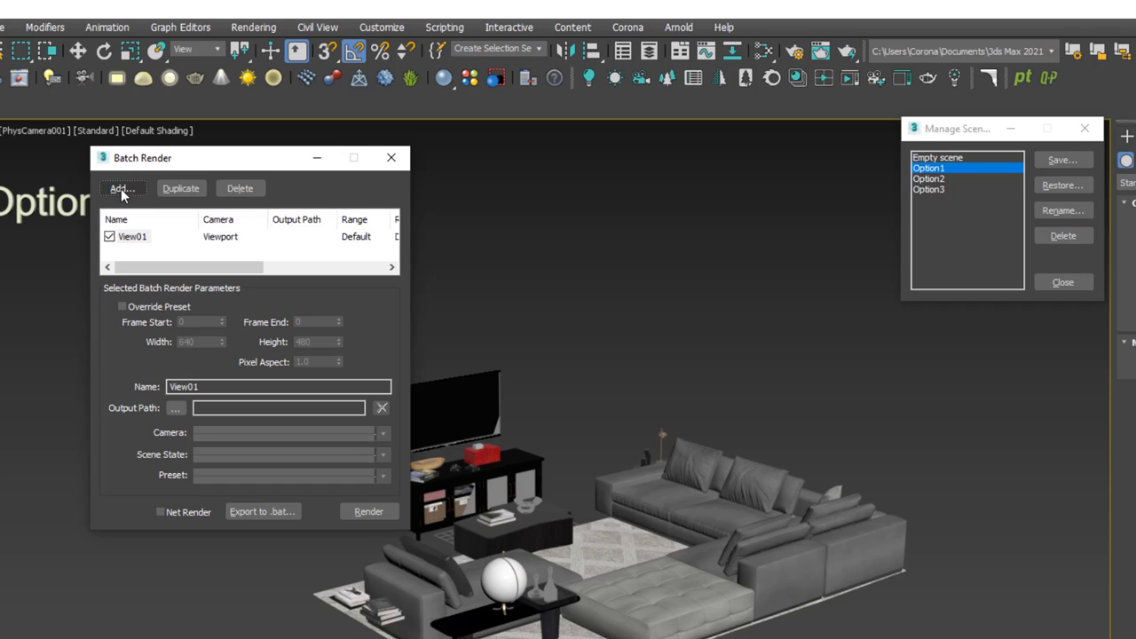
pyautogui.click(133, 238)
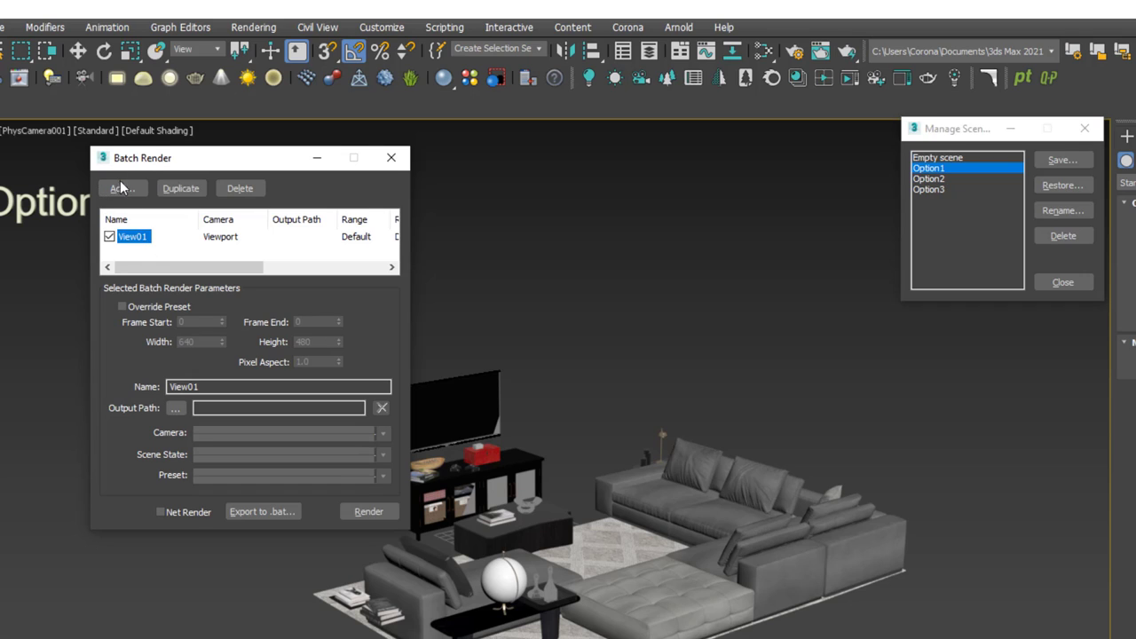
pyautogui.click(218, 435)
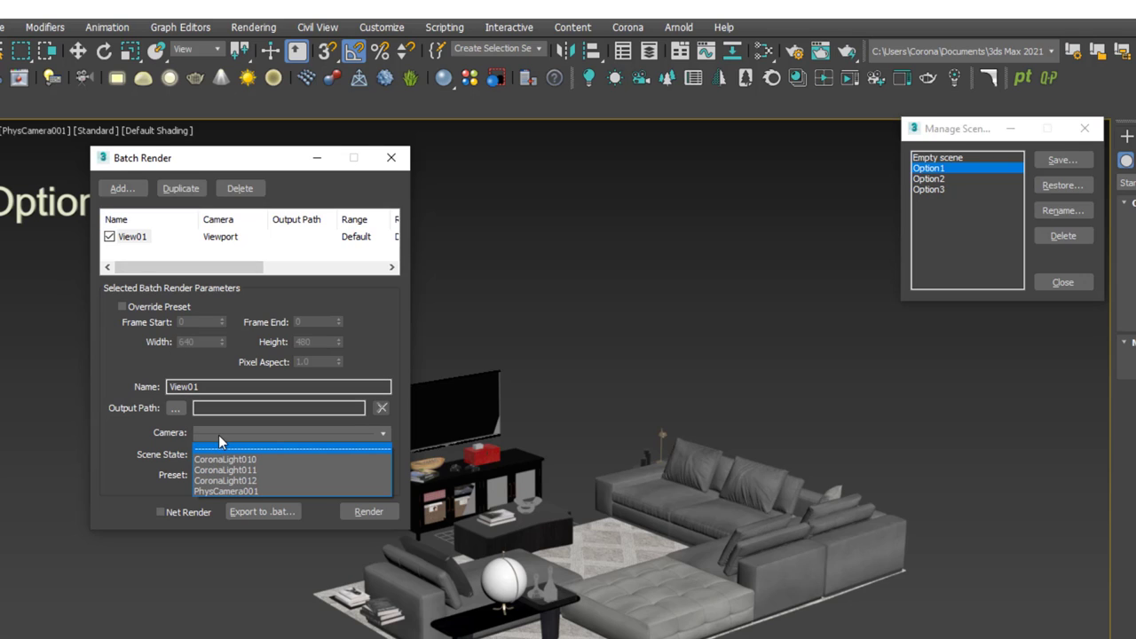
pyautogui.click(234, 489)
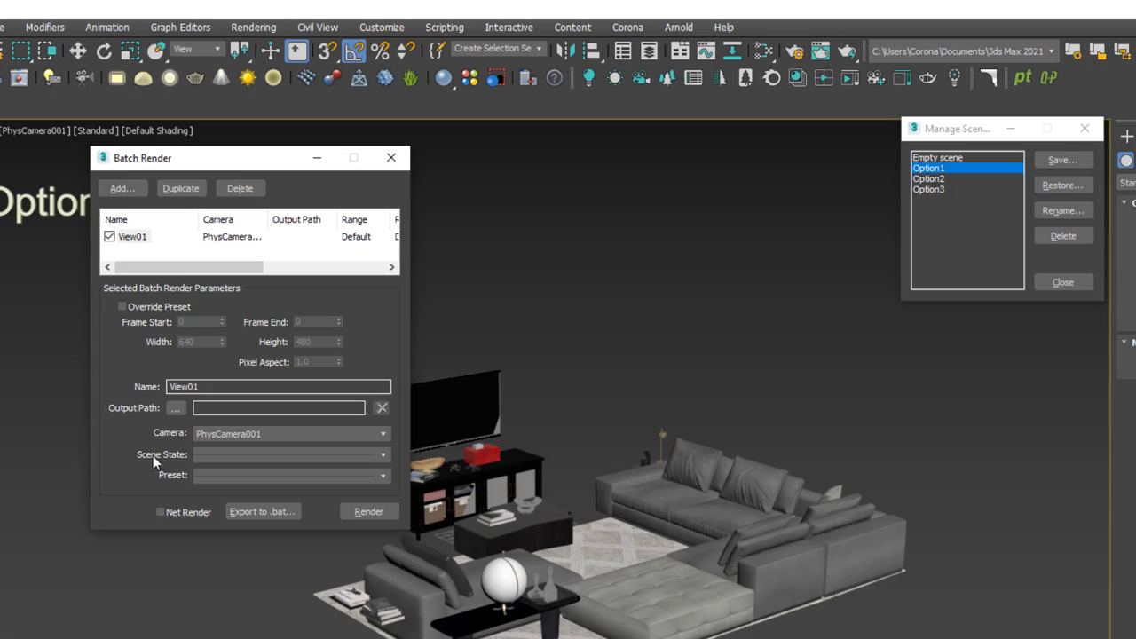
pyautogui.click(227, 453)
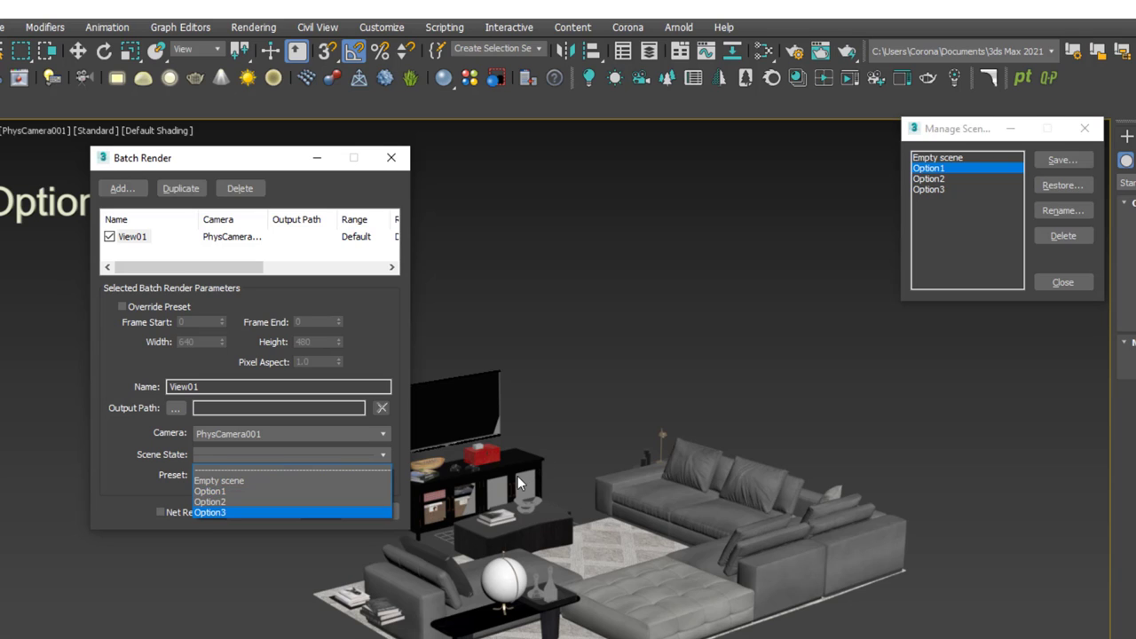
# - Assign the Option1 scene state to the View01 job, leaving the output path unset
pyautogui.click(227, 491)
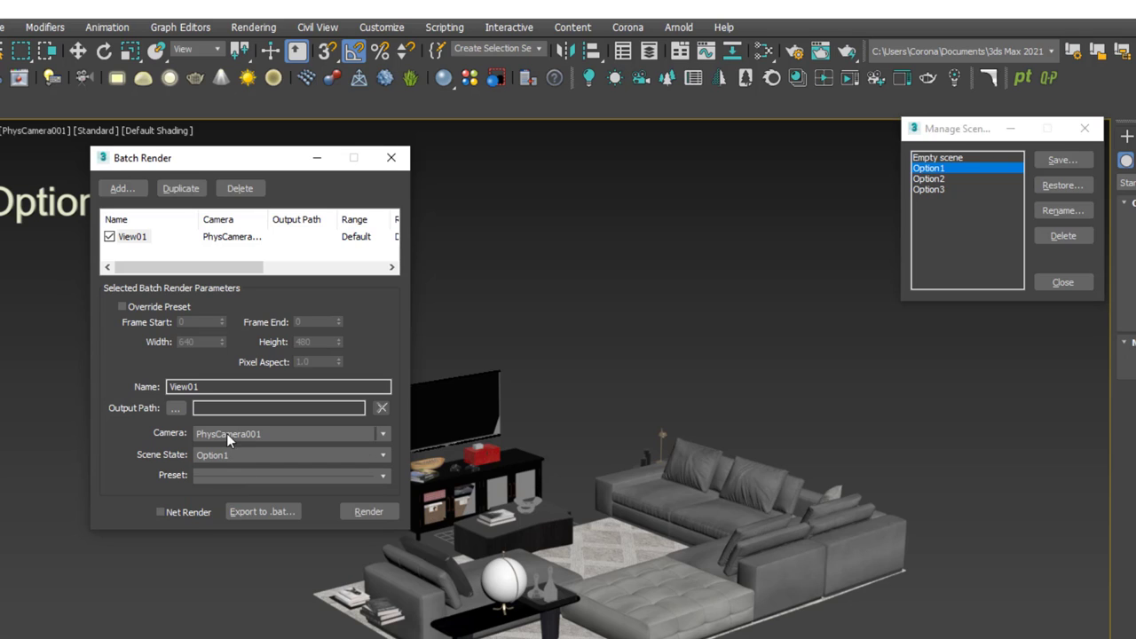
pyautogui.click(176, 409)
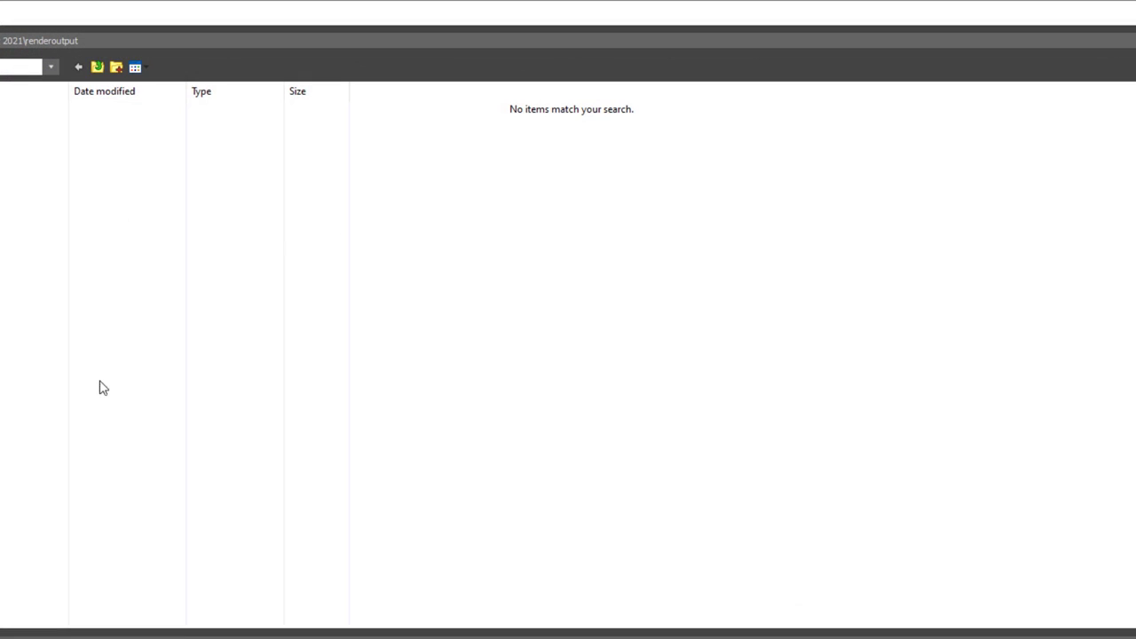
pyautogui.press('Escape')
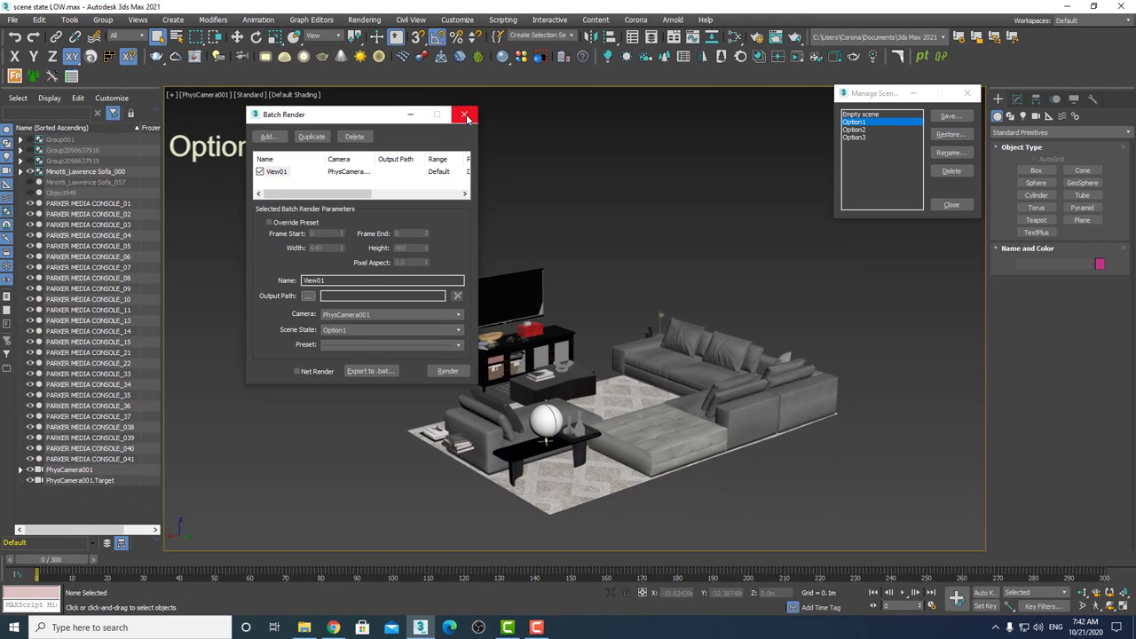
# - Close Batch Render and reset to an empty Untitled scene without saving
pyautogui.click(465, 115)
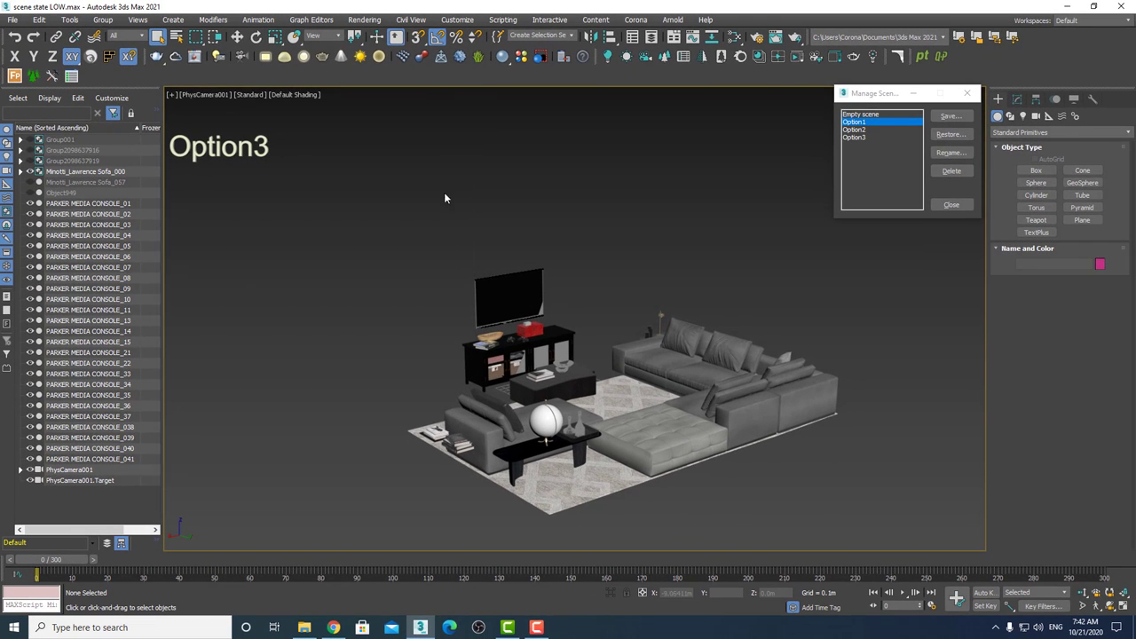
pyautogui.click(12, 19)
pyautogui.moveTo(37, 80)
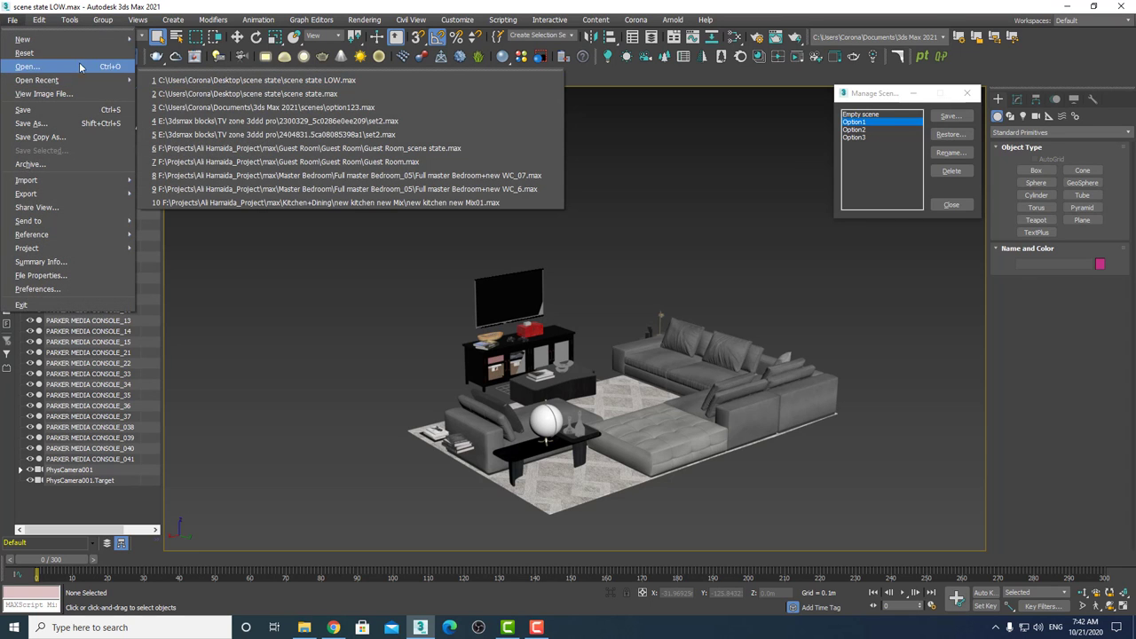
pyautogui.hotkey('alt', 'F4')
pyautogui.click(600, 332)
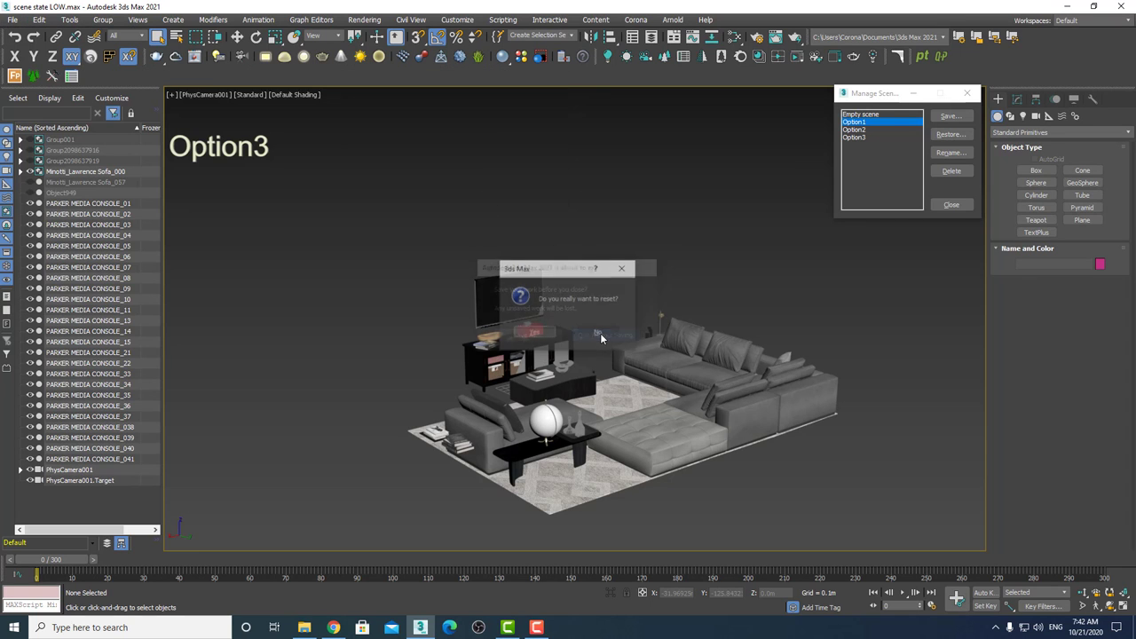
pyautogui.click(600, 333)
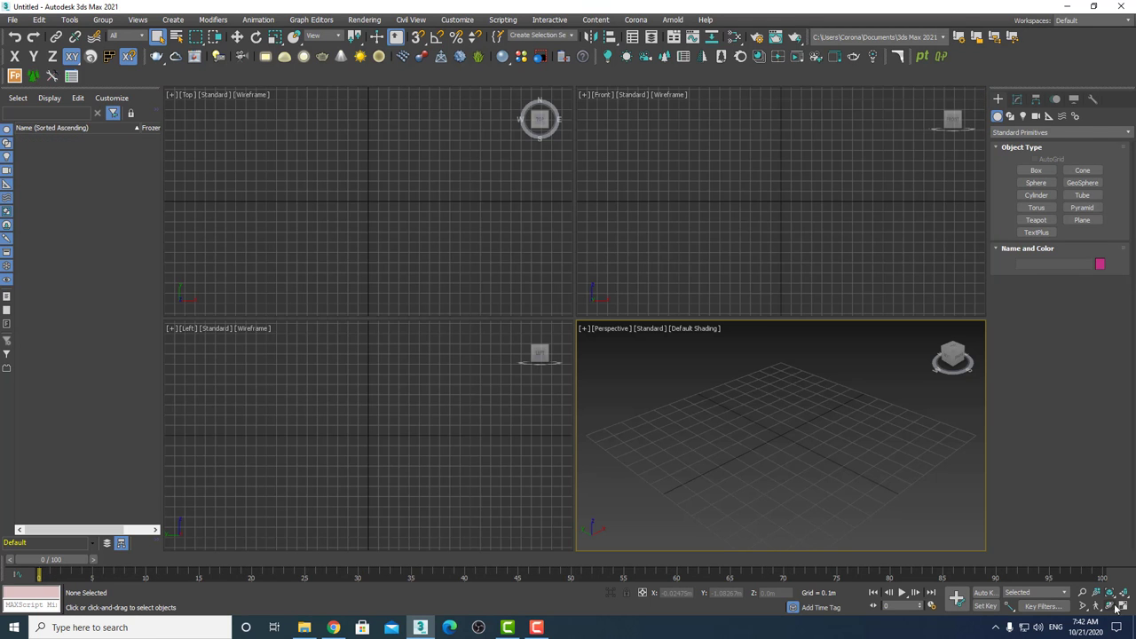
# - Maximize the perspective viewport and create a cube-shaped box on the grid
pyautogui.click(1121, 607)
pyautogui.click(1036, 170)
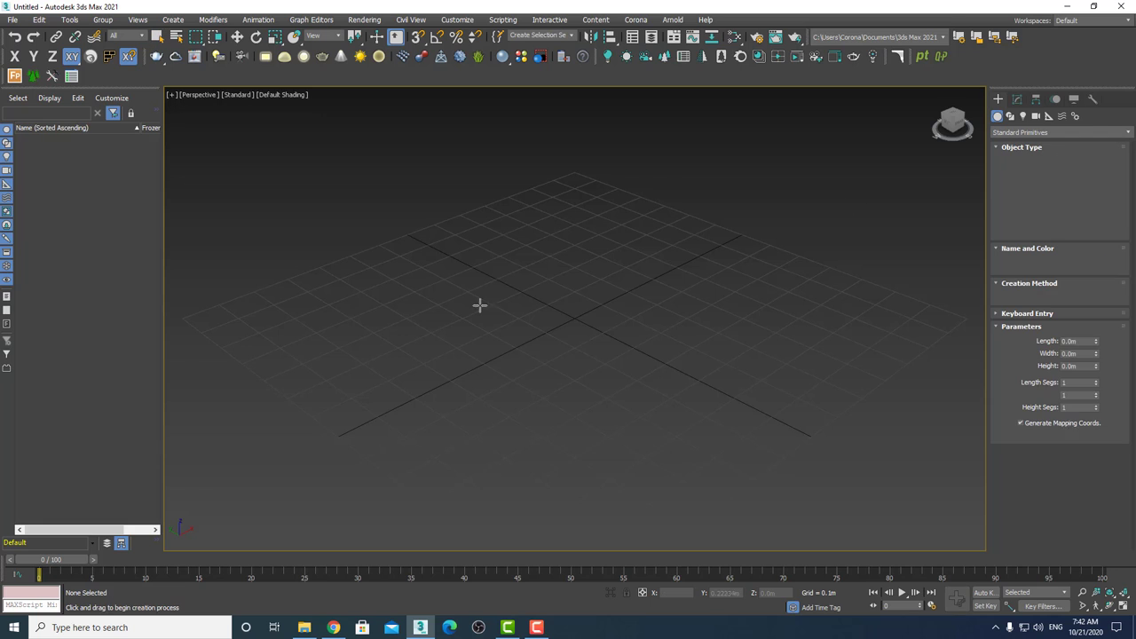
pyautogui.moveTo(422, 327); pyautogui.dragTo(406, 466)
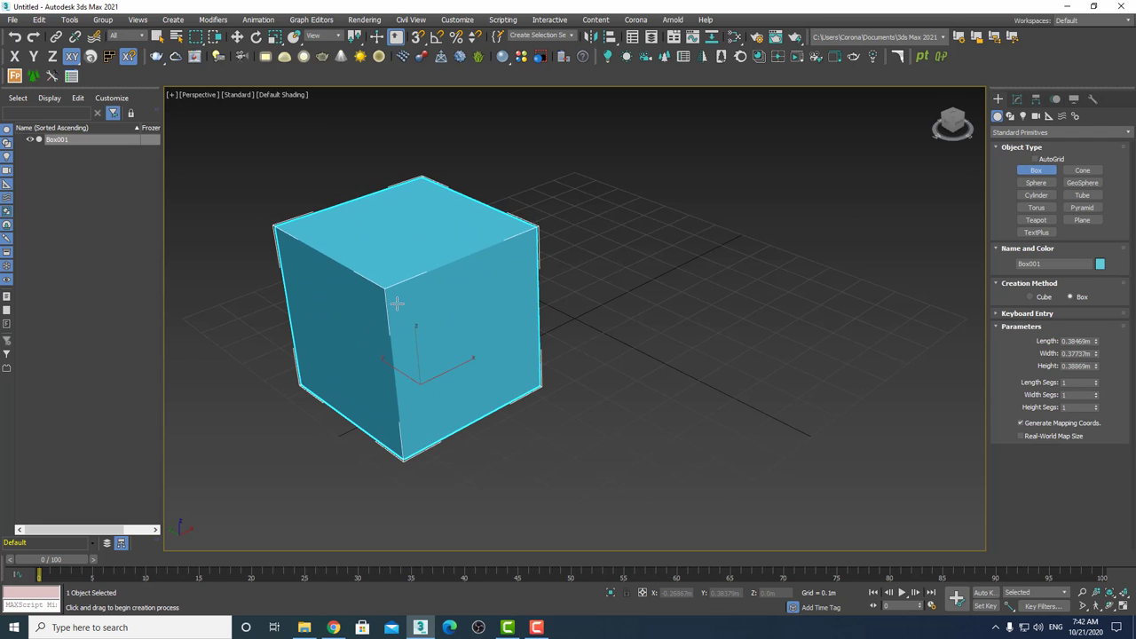
pyautogui.click(397, 304)
# - Add a small sphere right of the box and a cylinder right of the sphere
pyautogui.click(1036, 182)
pyautogui.moveTo(599, 282)
pyautogui.mouseDown()
pyautogui.moveTo(598, 298)
pyautogui.moveTo(676, 307)
pyautogui.mouseUp()
pyautogui.click(1036, 194)
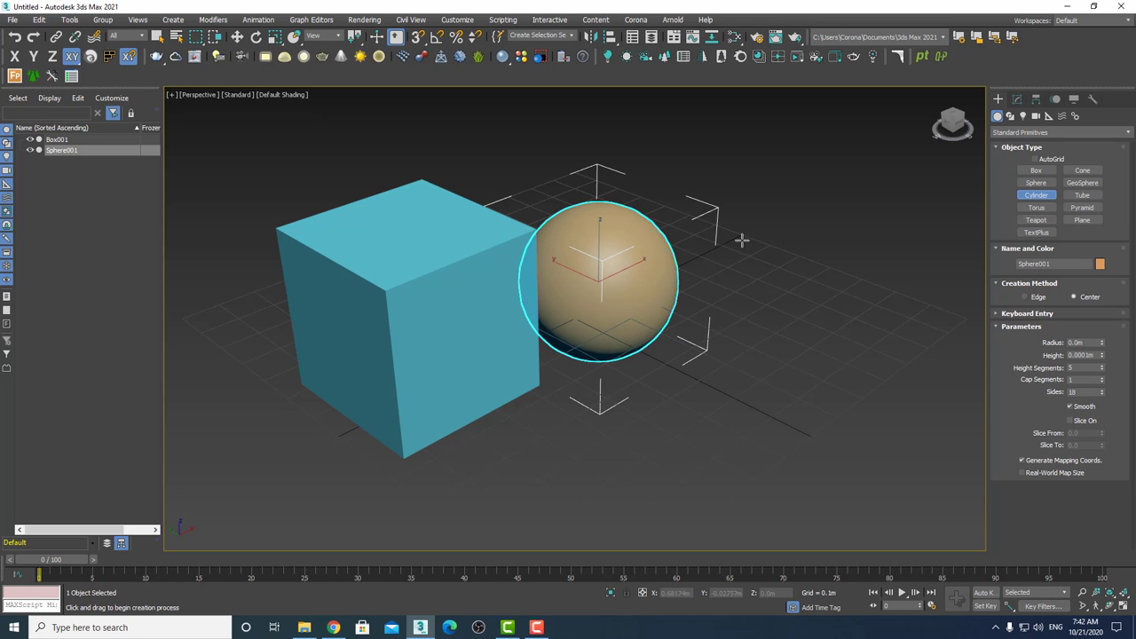
pyautogui.moveTo(720, 239); pyautogui.dragTo(805, 240)
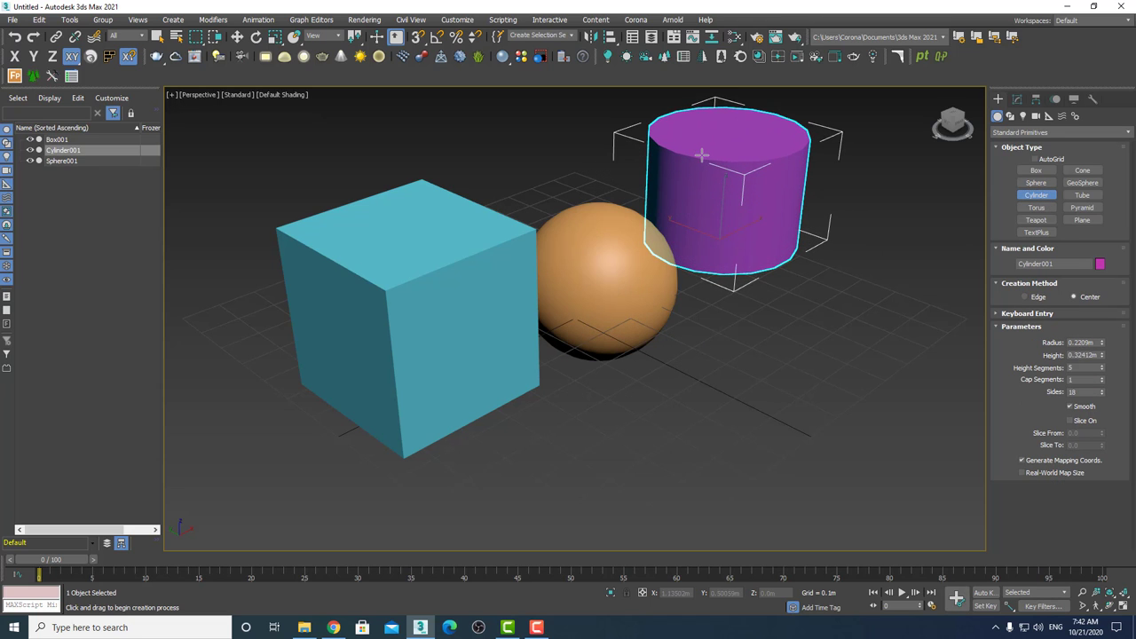
pyautogui.rightClick(701, 155)
pyautogui.click(817, 246)
pyautogui.moveTo(816, 246)
pyautogui.mouseDown(button='middle')
pyautogui.moveTo(606, 369)
pyautogui.moveTo(611, 343)
pyautogui.mouseUp(button='middle')
pyautogui.click(70, 19)
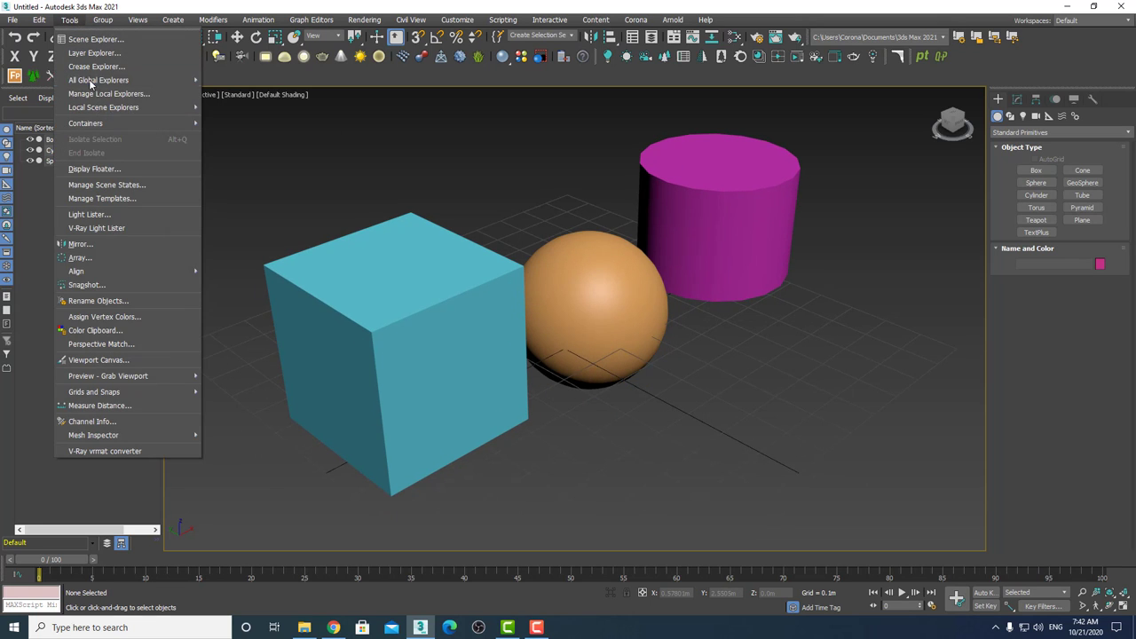
# - With Manage Scene States open, hide the sphere and cylinder so only the box shows
pyautogui.click(93, 187)
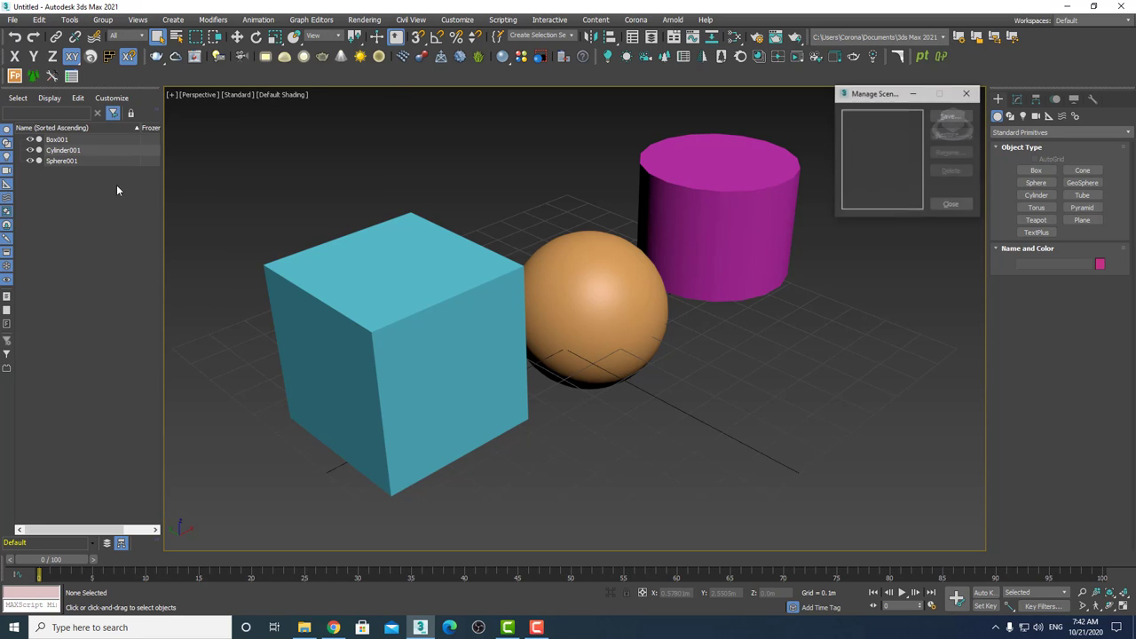
pyautogui.click(755, 129)
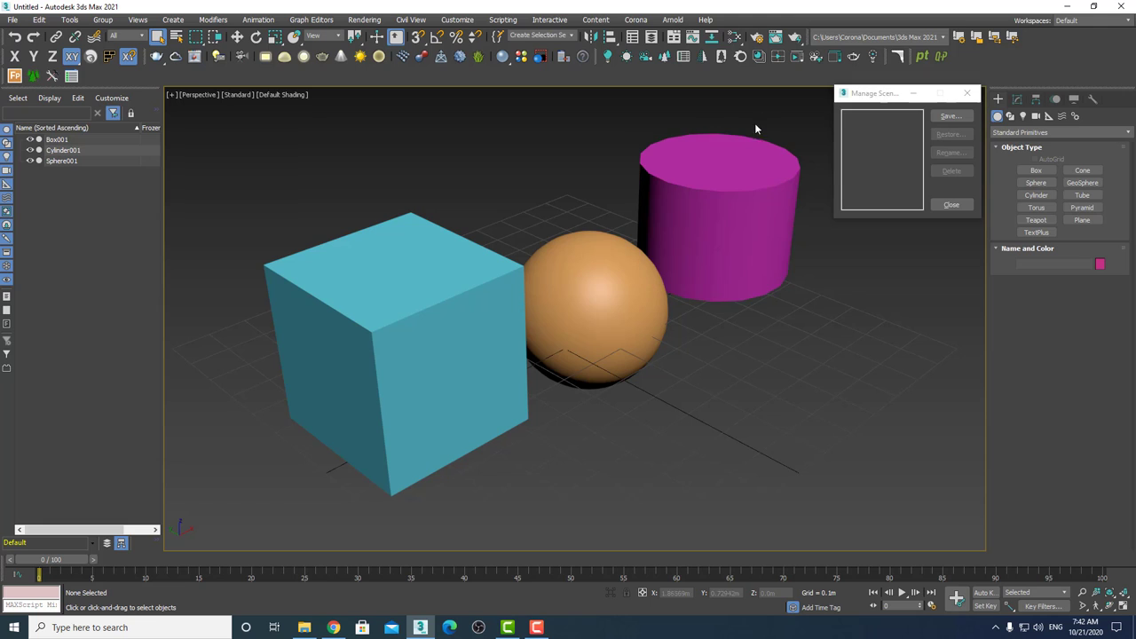
pyautogui.moveTo(755, 129); pyautogui.dragTo(616, 303)
pyautogui.rightClick(625, 306)
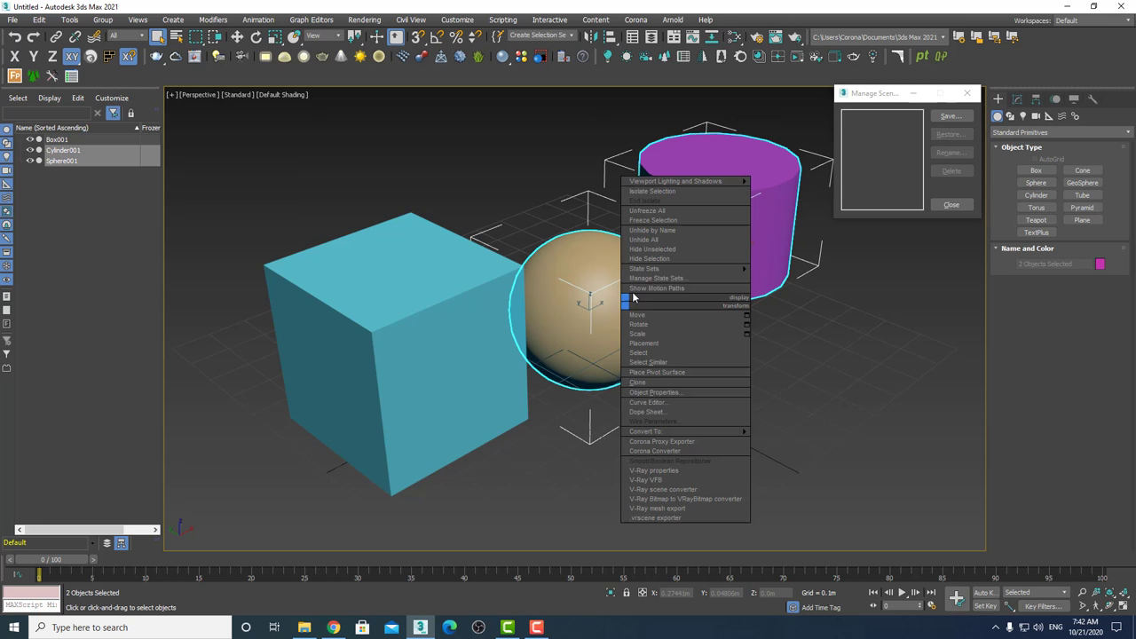
pyautogui.click(655, 259)
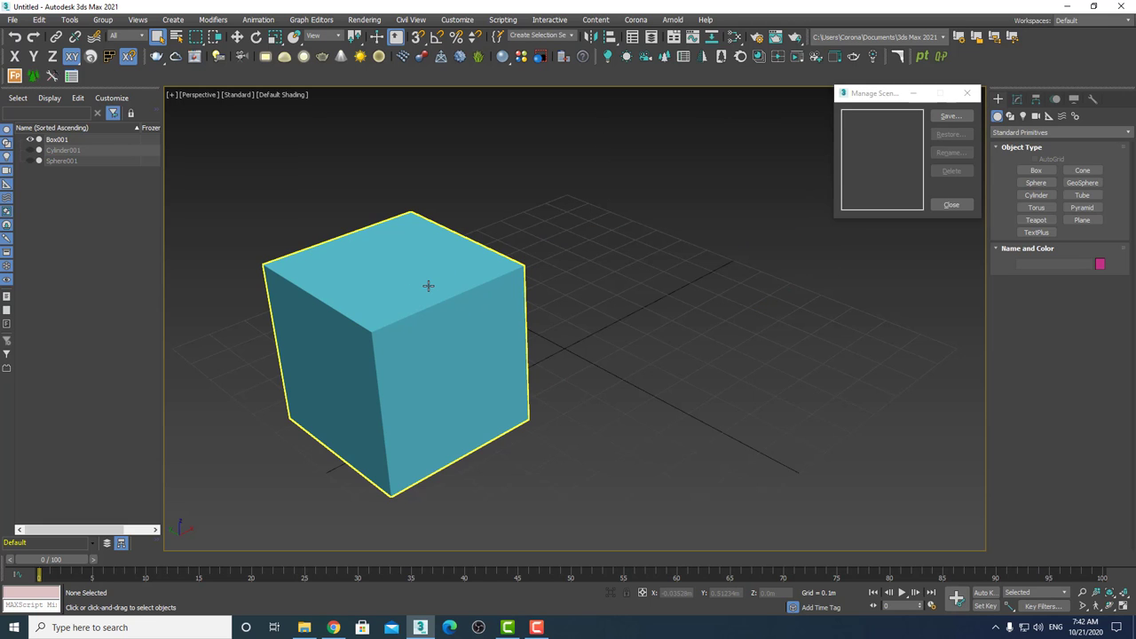
# - Save the box-only view as a new scene state named 1
pyautogui.click(951, 116)
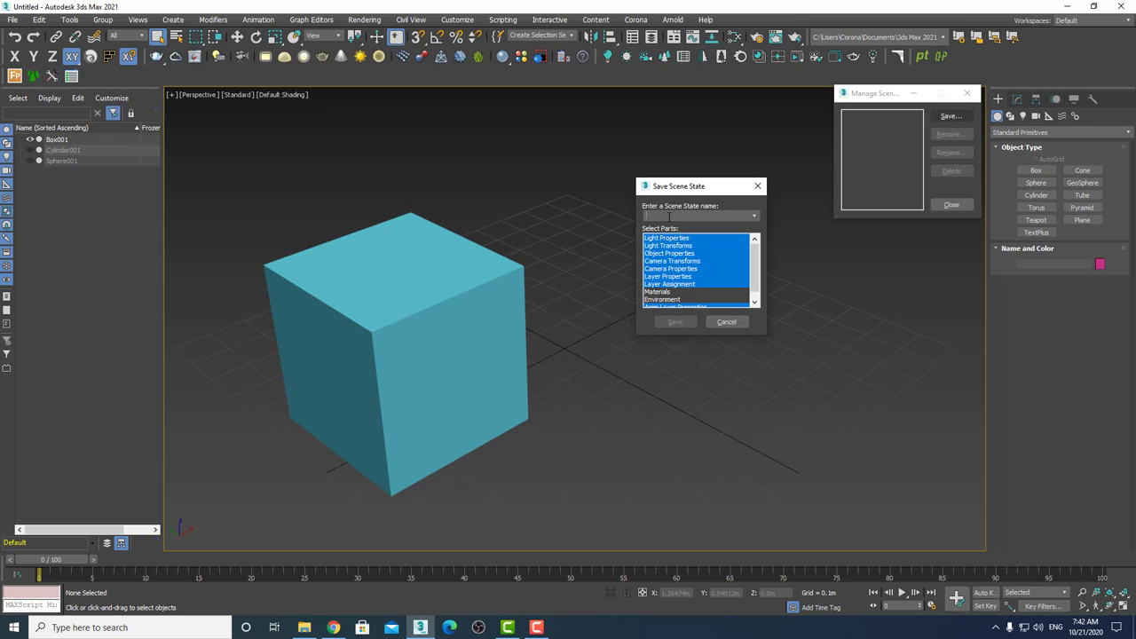
pyautogui.write('1')
pyautogui.click(678, 323)
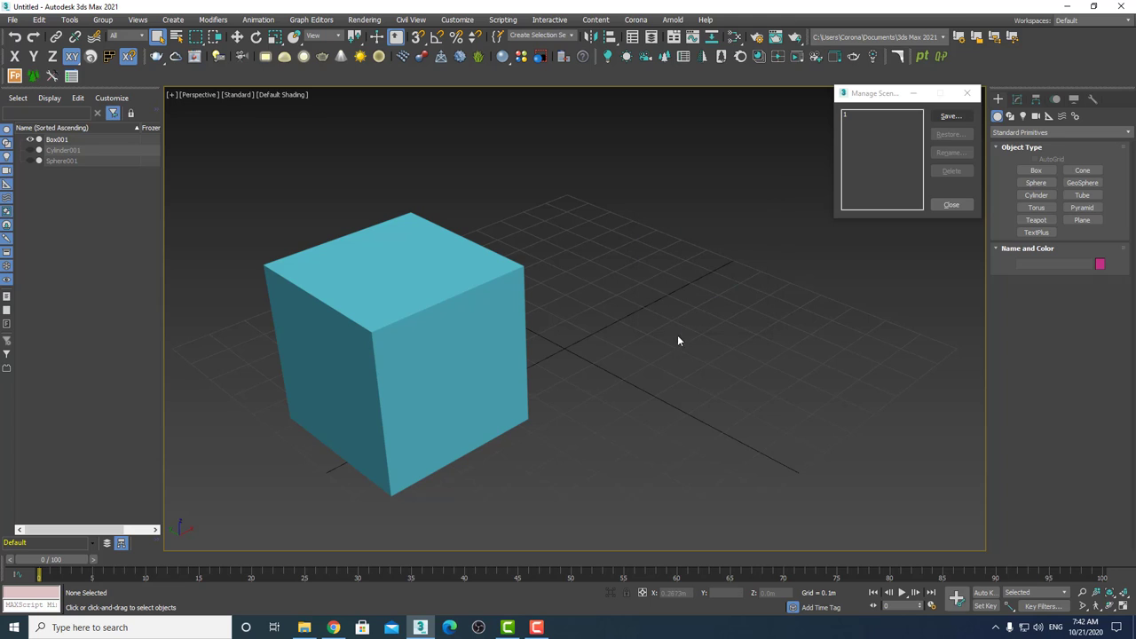
# - Unhide all, hide the box and cylinder, and save the sphere-only scene state as '2'
pyautogui.rightClick(626, 340)
pyautogui.click(630, 296)
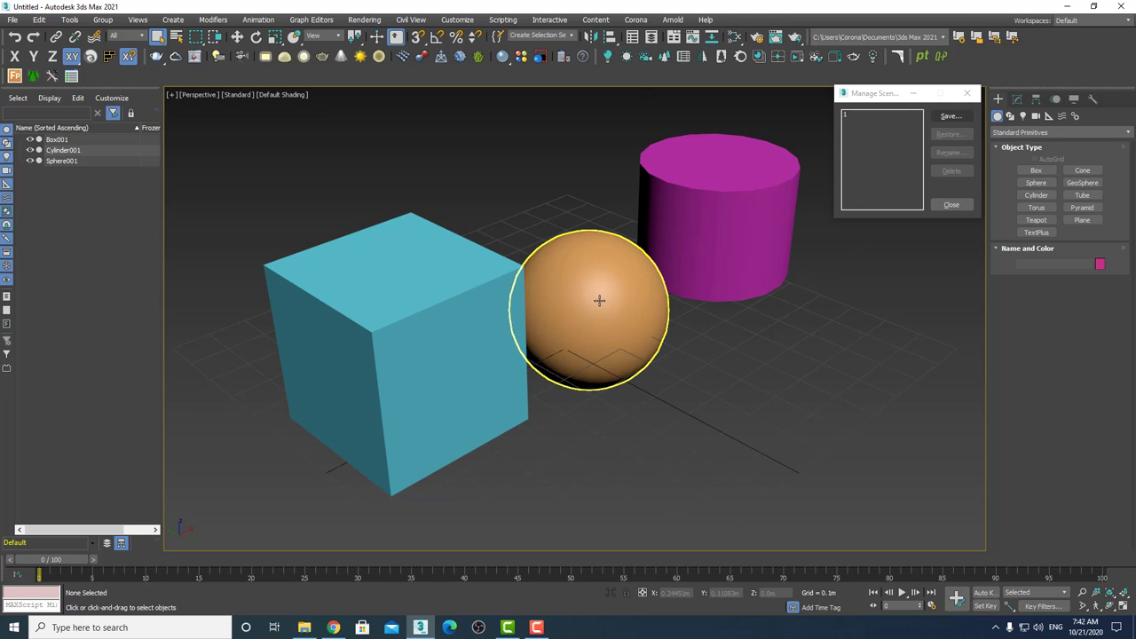
pyautogui.click(653, 267)
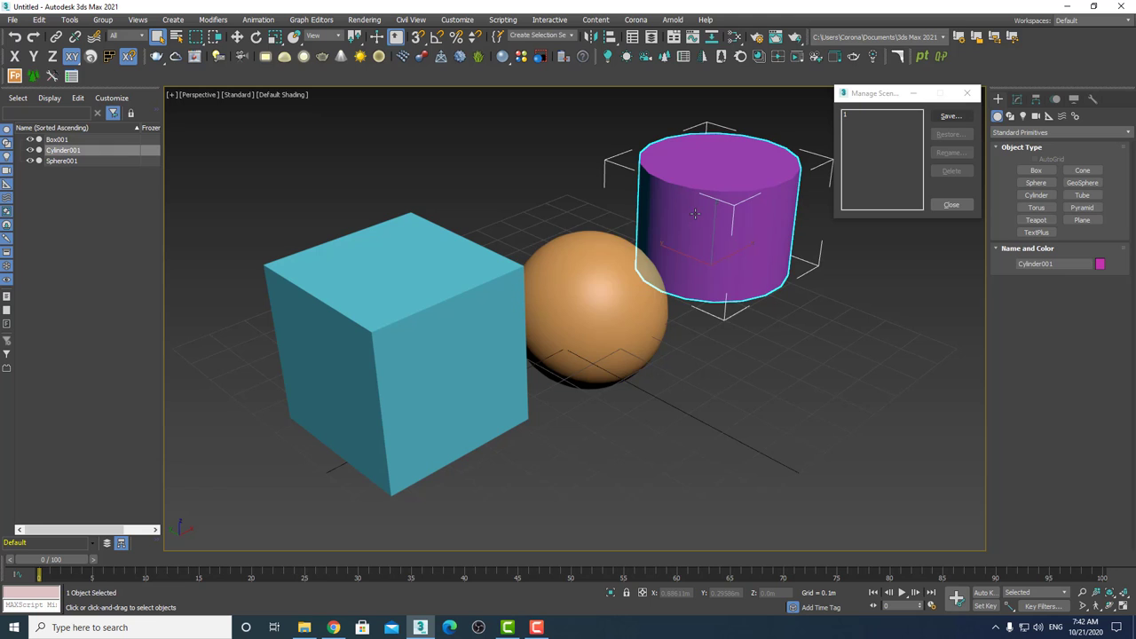
pyautogui.keyDown('ctrl'); pyautogui.click(491, 303); pyautogui.keyUp('ctrl')
pyautogui.rightClick(539, 226)
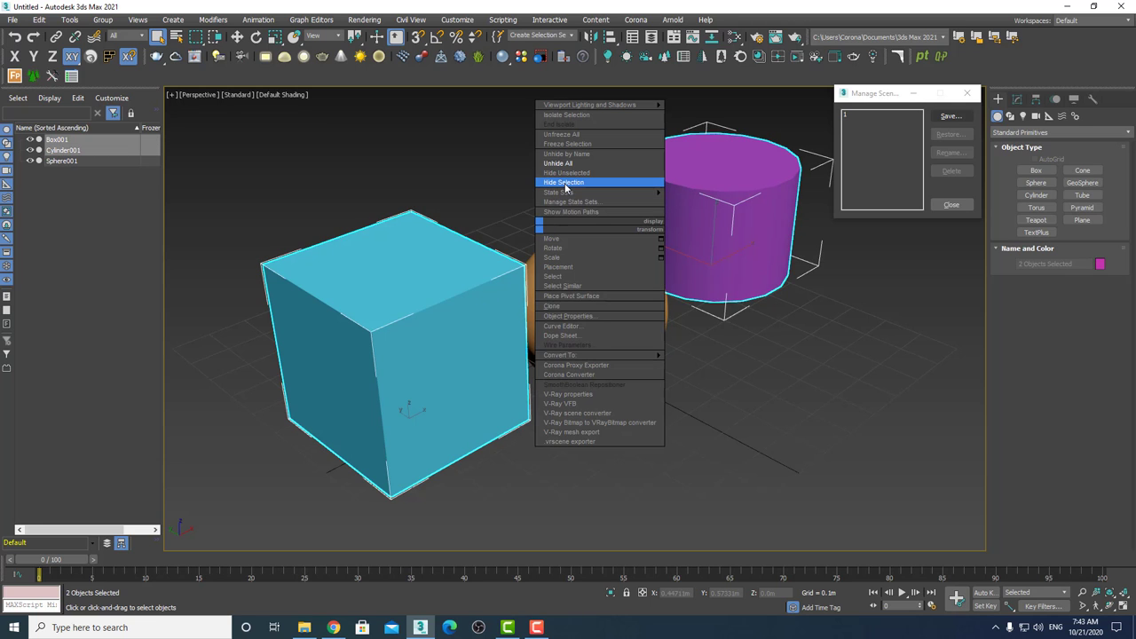
pyautogui.click(565, 183)
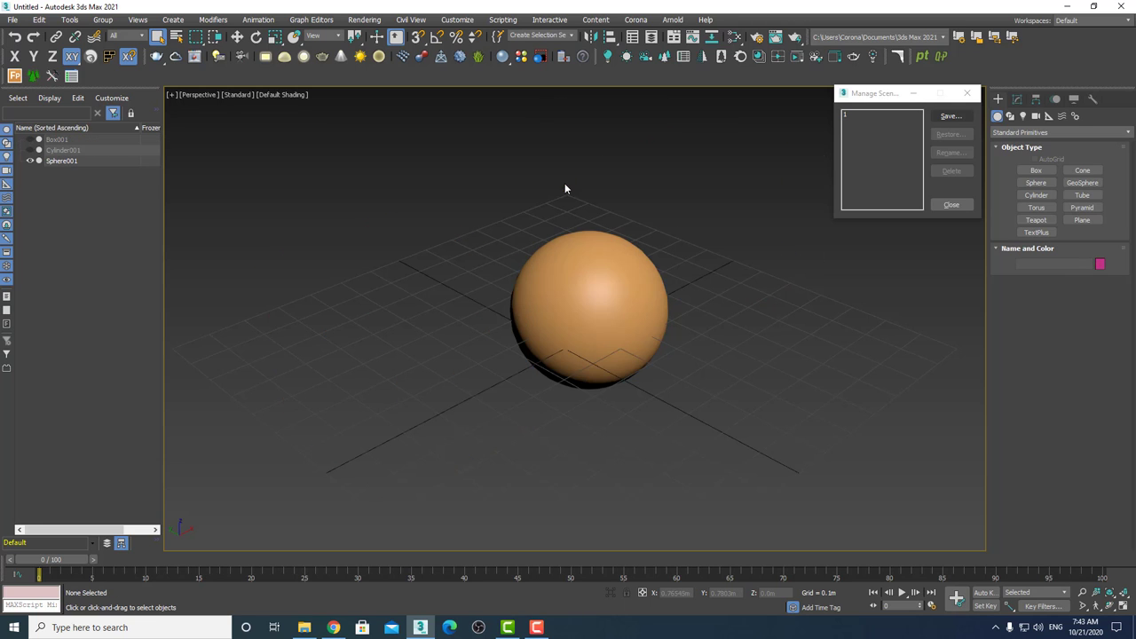
pyautogui.click(951, 115)
pyautogui.write('2')
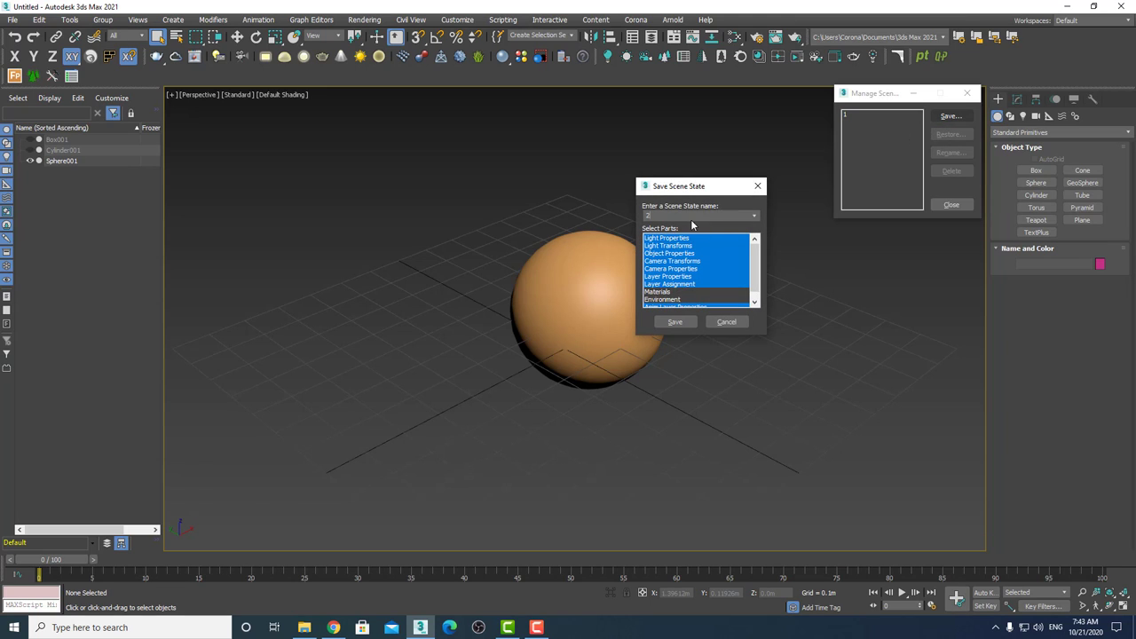
pyautogui.click(684, 321)
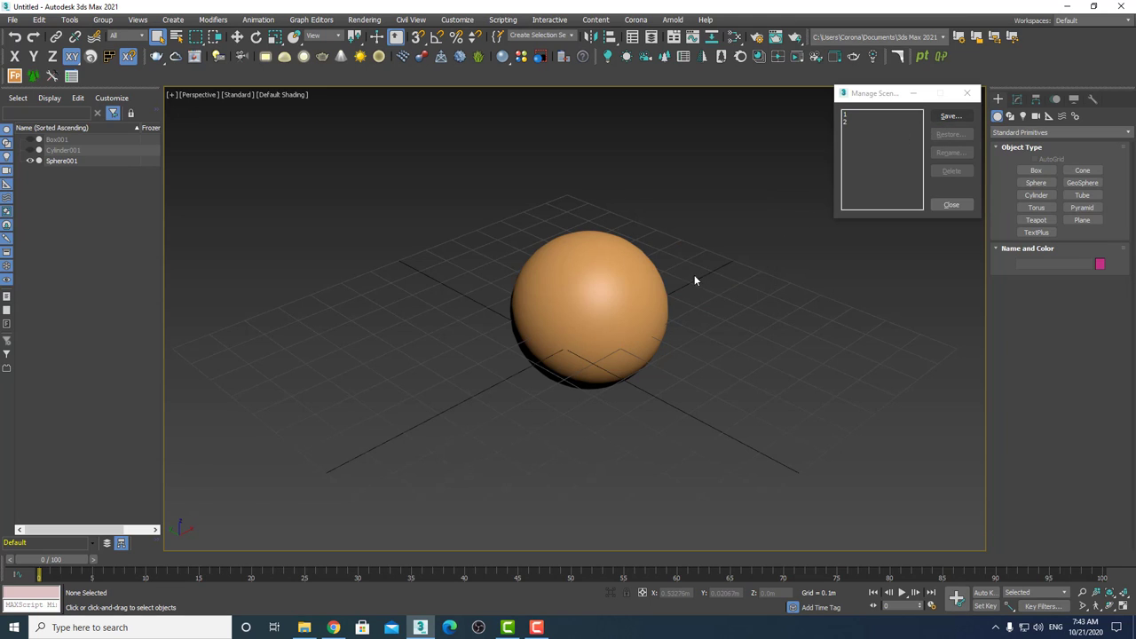
# - Unhide all, hide the box and sphere, and save the cylinder-only scene state as '3'
pyautogui.rightClick(694, 281)
pyautogui.click(720, 218)
pyautogui.click(715, 231)
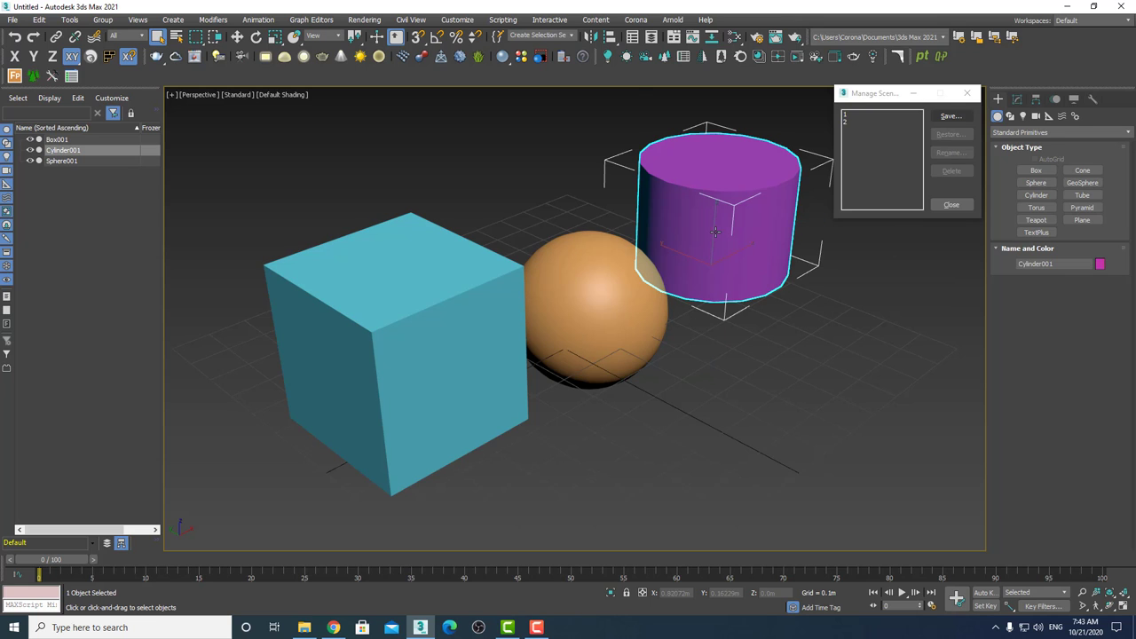
pyautogui.click(482, 347)
pyautogui.keyDown('ctrl'); pyautogui.click(590, 302); pyautogui.keyUp('ctrl')
pyautogui.rightClick(564, 330)
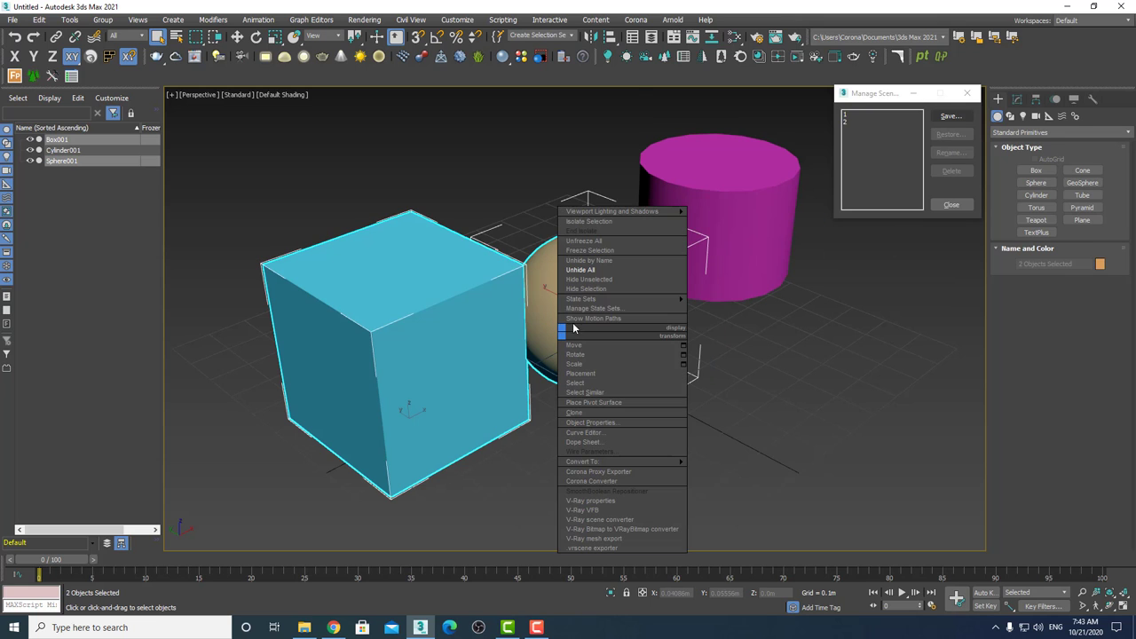
pyautogui.click(613, 289)
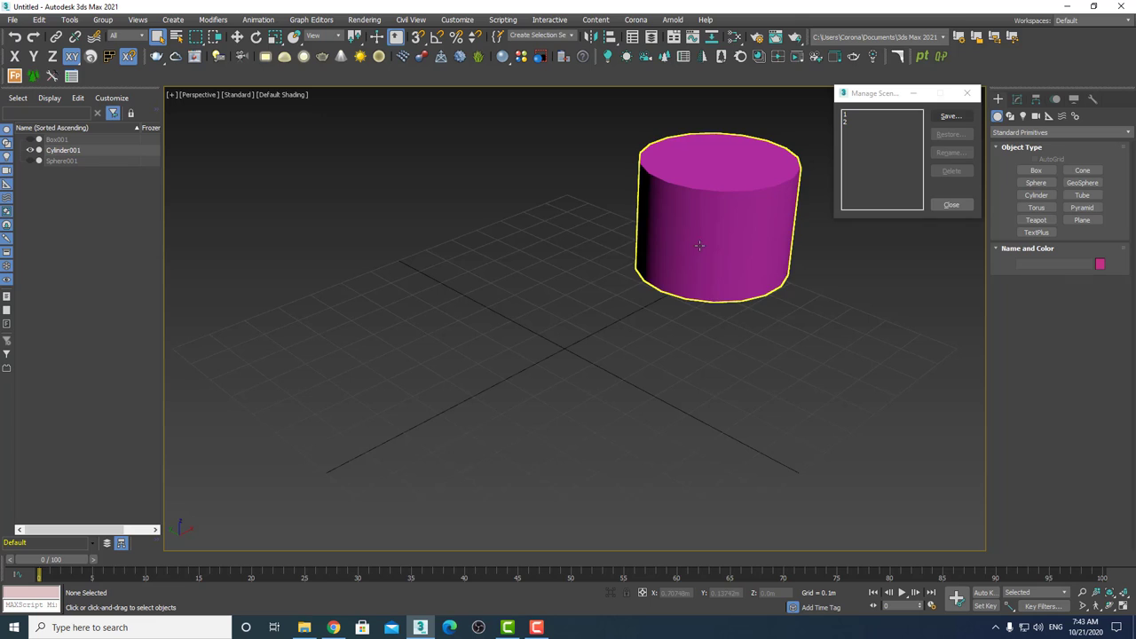
pyautogui.click(951, 116)
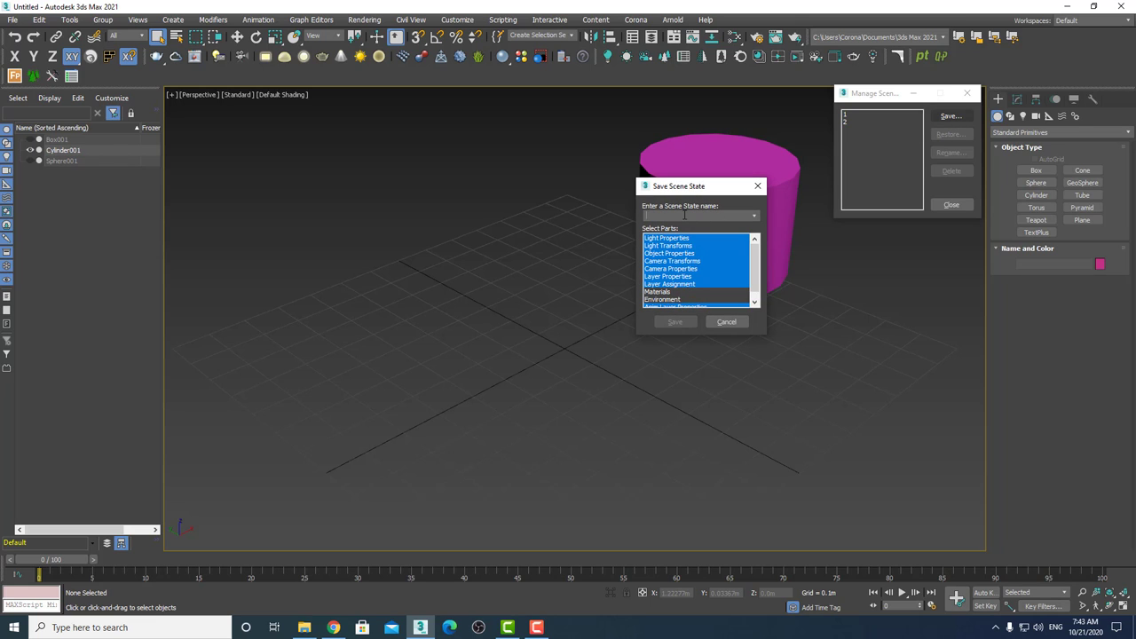
pyautogui.write('3')
pyautogui.click(676, 323)
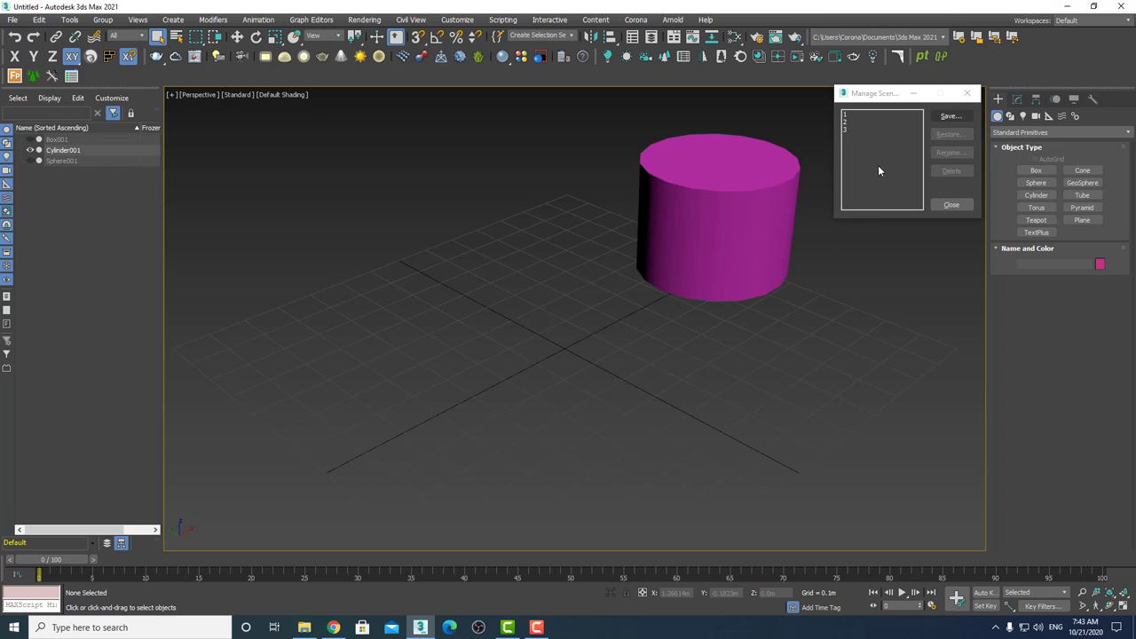
# - Restore scene state 1 (box only), then 2 (sphere only), then 3 (cylinder only)
pyautogui.click(845, 116)
pyautogui.click(946, 135)
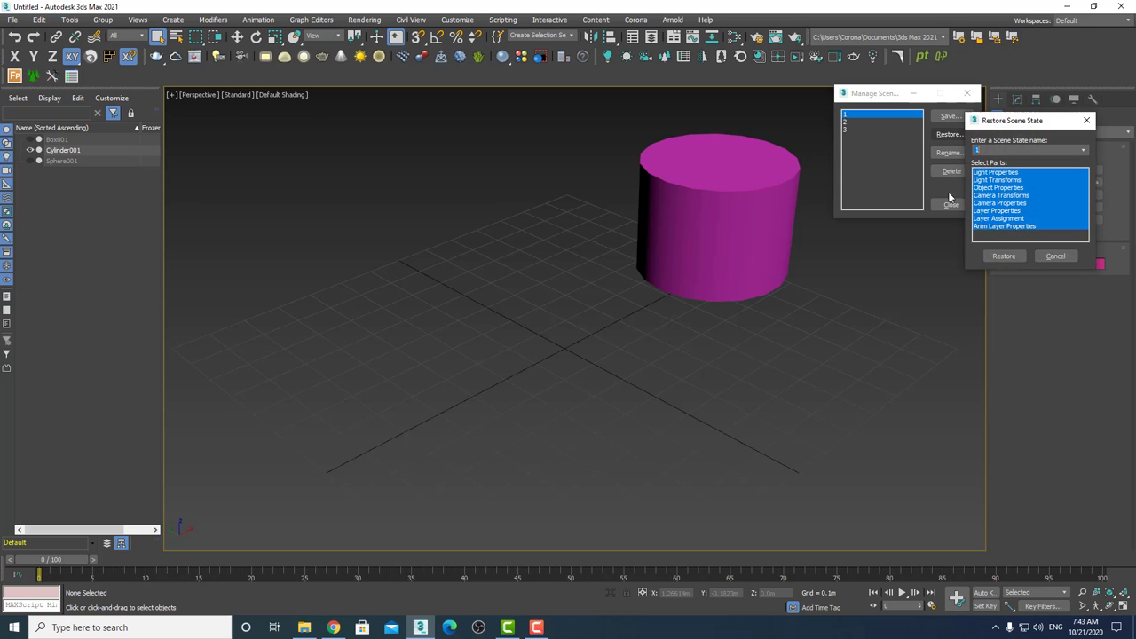
pyautogui.click(1004, 256)
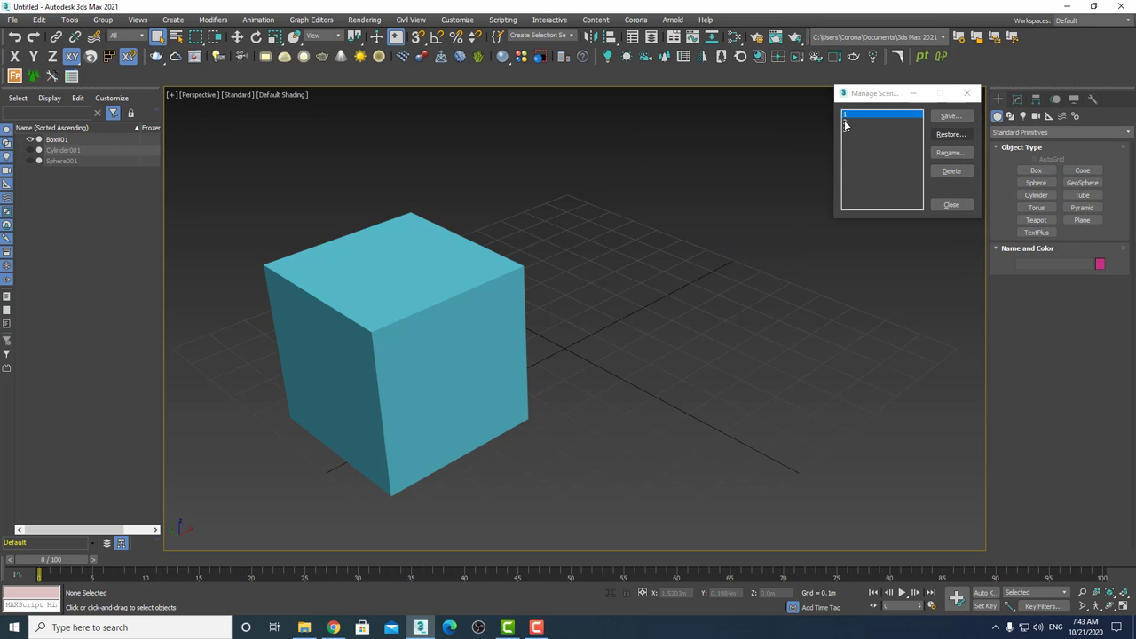
pyautogui.click(849, 122)
pyautogui.click(948, 134)
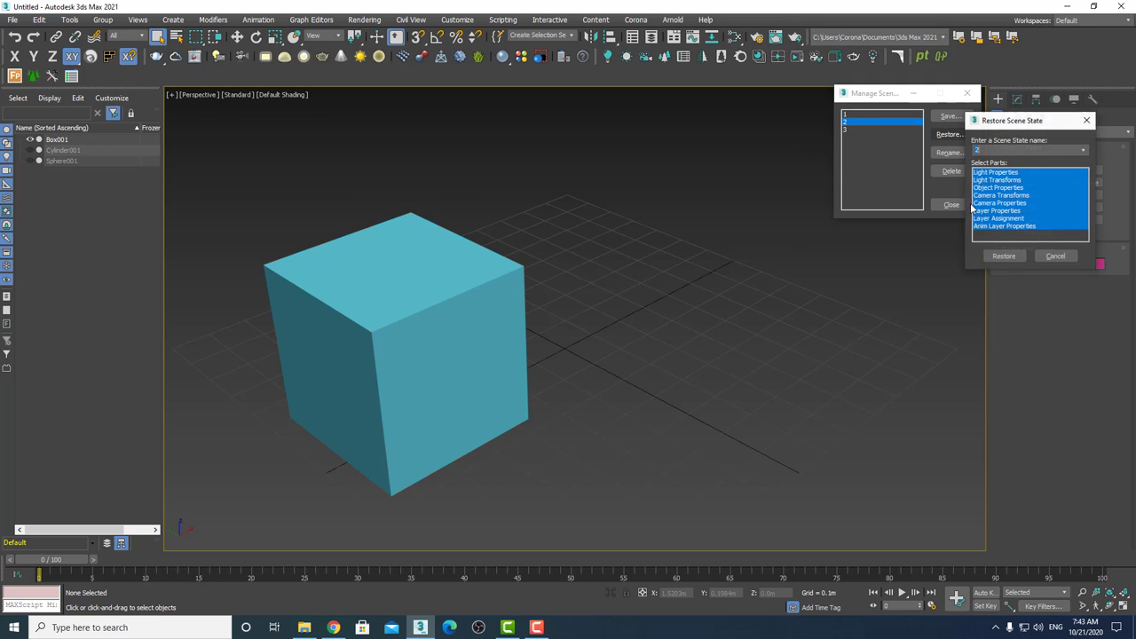
pyautogui.click(1001, 256)
pyautogui.click(847, 130)
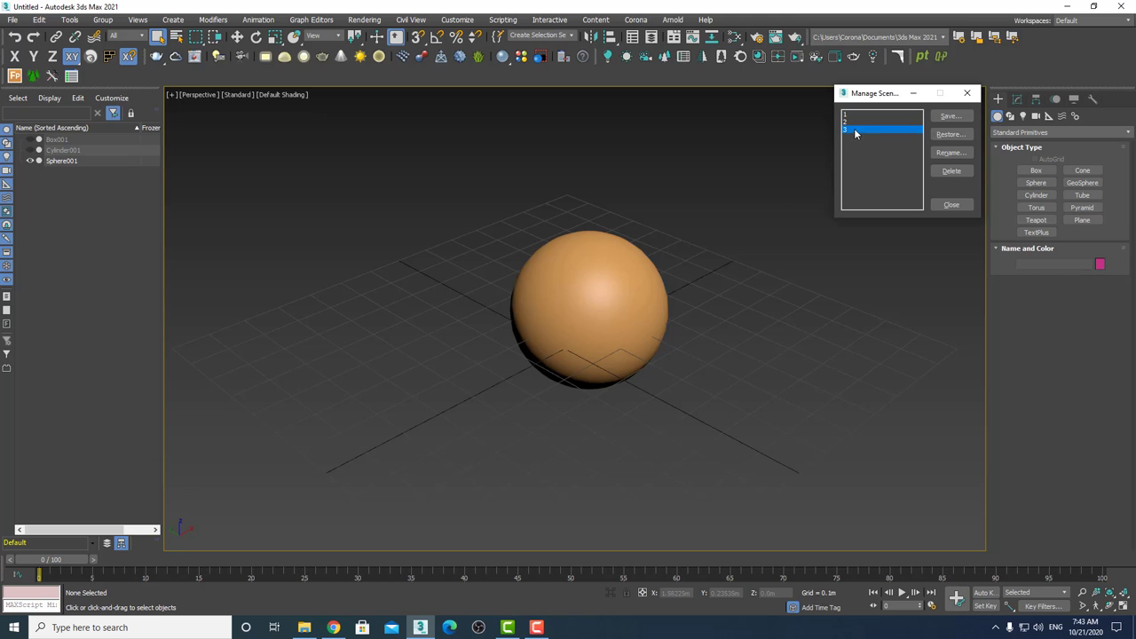
pyautogui.click(947, 134)
pyautogui.click(1004, 256)
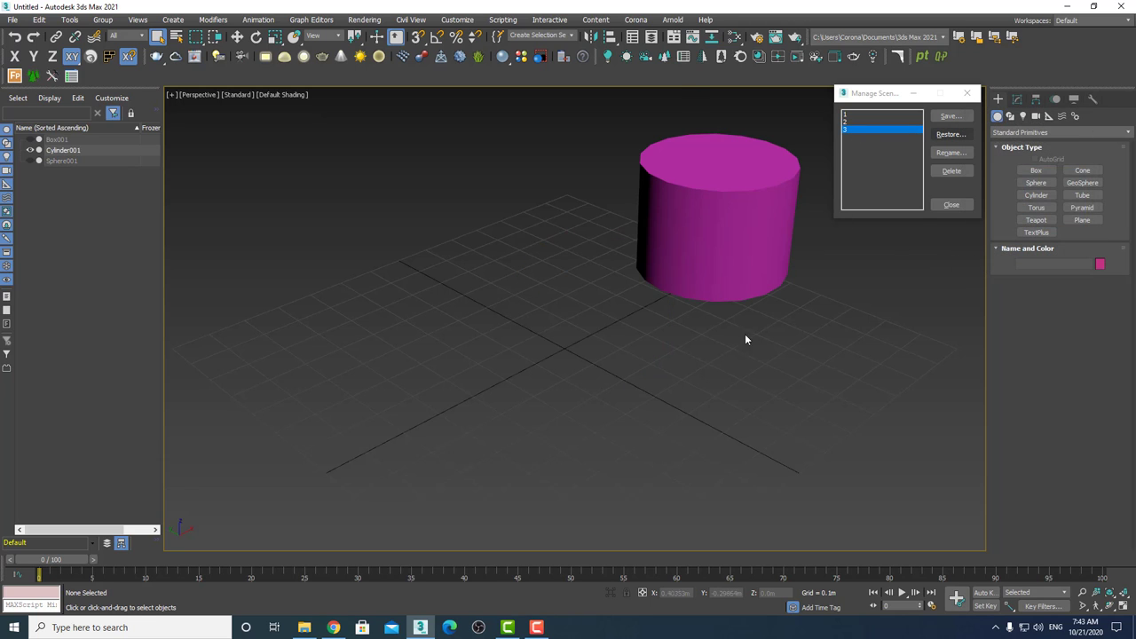
# - Unhide All to show the box and sphere again, and move the Manage Scene States window aside
pyautogui.rightClick(609, 331)
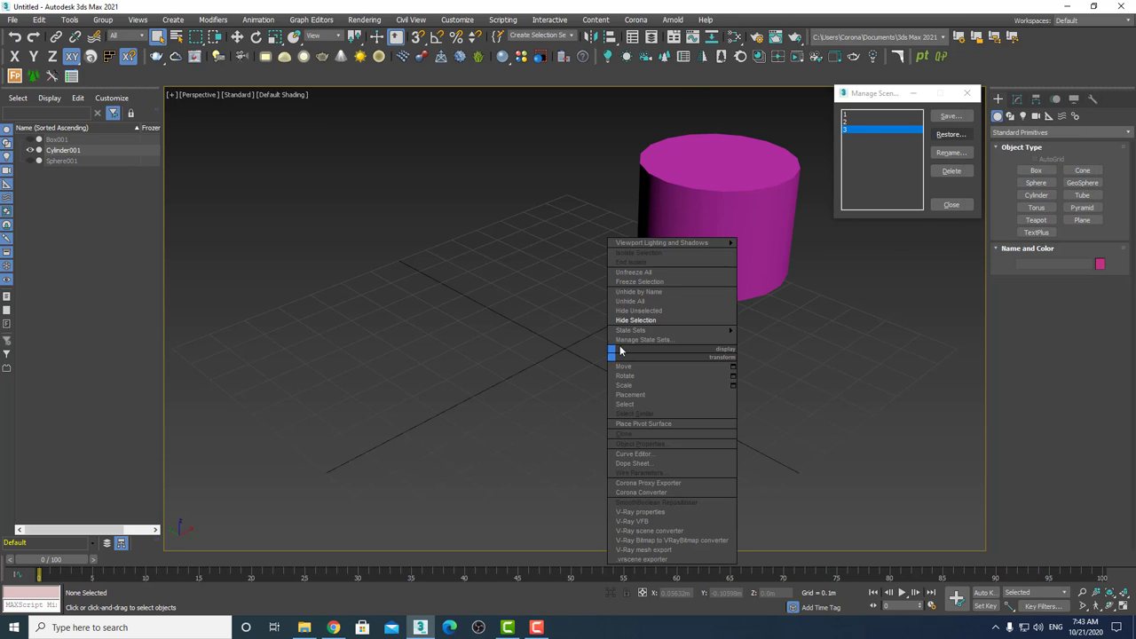
pyautogui.click(640, 304)
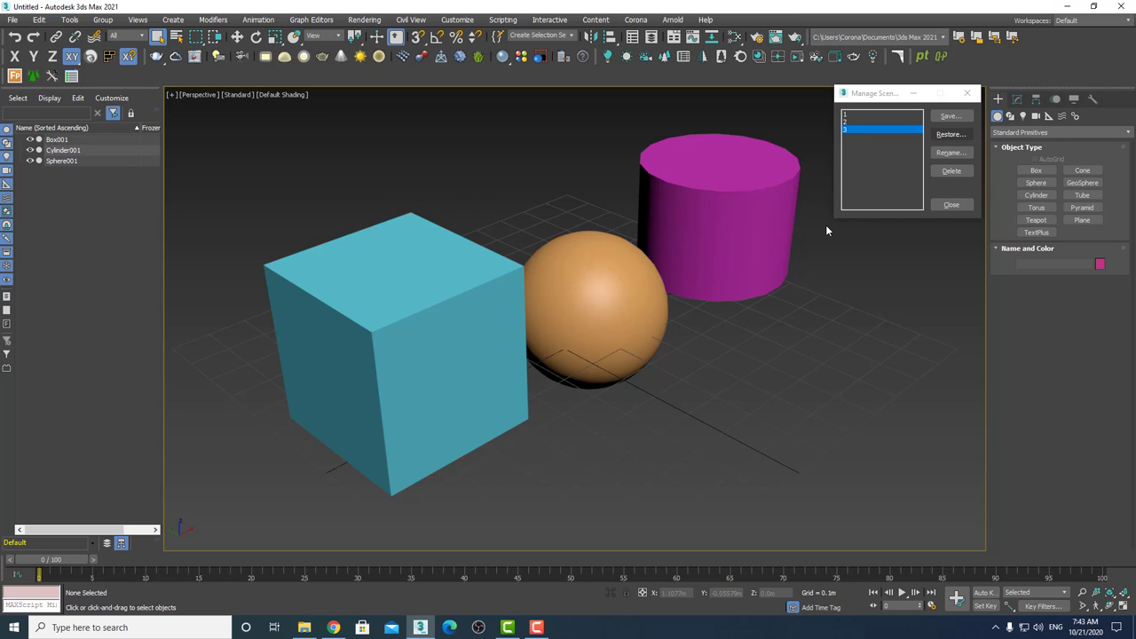
pyautogui.moveTo(873, 99)
pyautogui.mouseDown()
pyautogui.moveTo(793, 122)
pyautogui.moveTo(874, 107)
pyautogui.mouseUp()
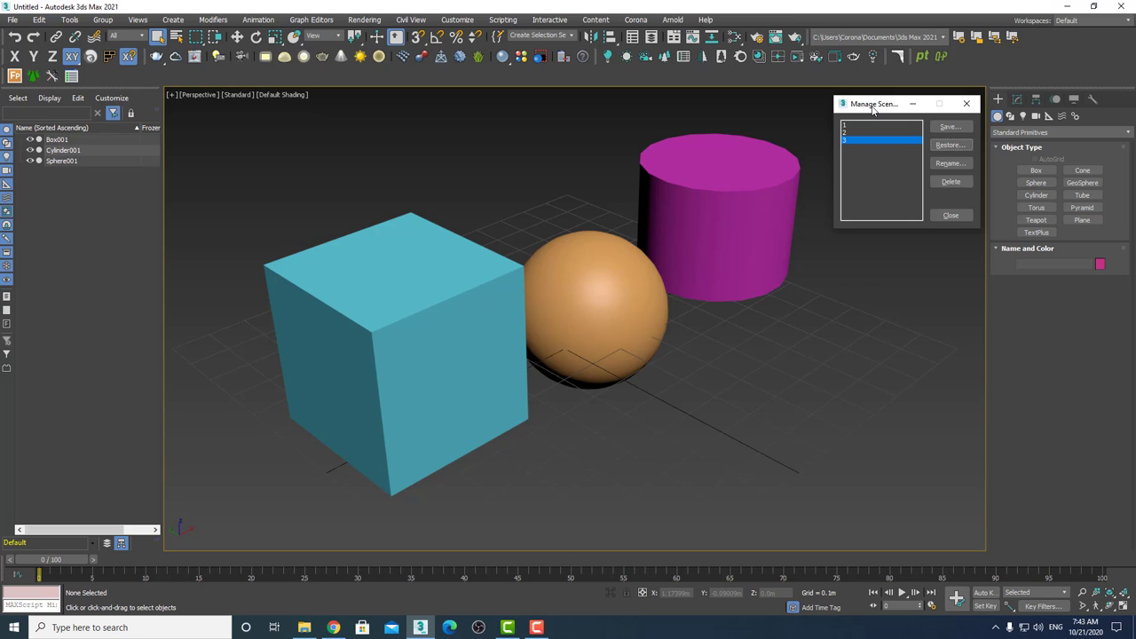
pyautogui.moveTo(874, 107); pyautogui.dragTo(869, 109)
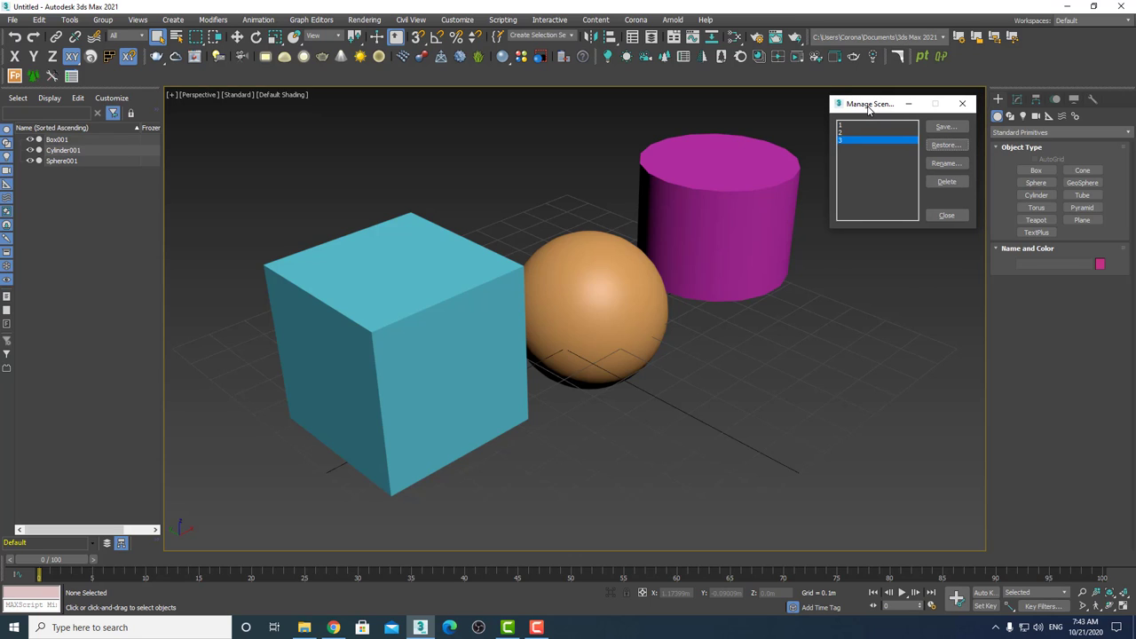